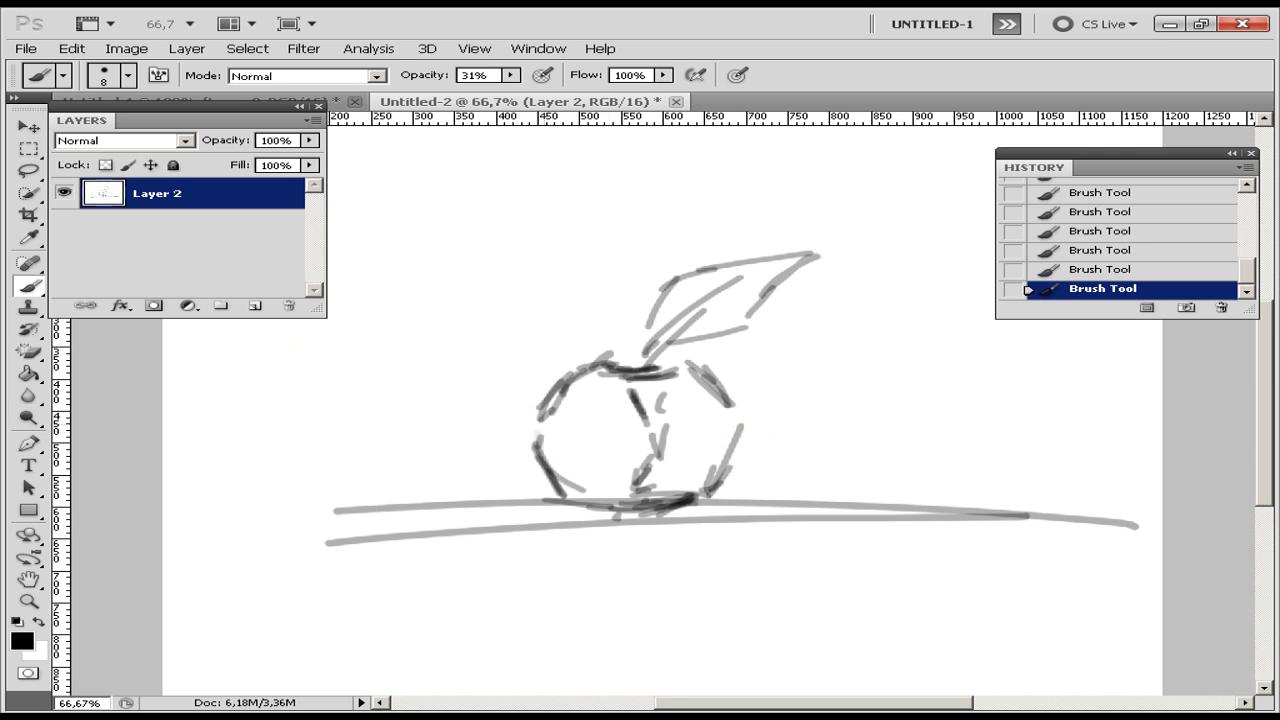
- Darken the table line beneath the apple on Layer 2
drag(630, 512, 970, 528)
drag(756, 508, 968, 512)
drag(306, 514, 618, 502)
- Shade the tabletop with wide grey brush strokes from left to right
right_click(550, 470)
key(Return)
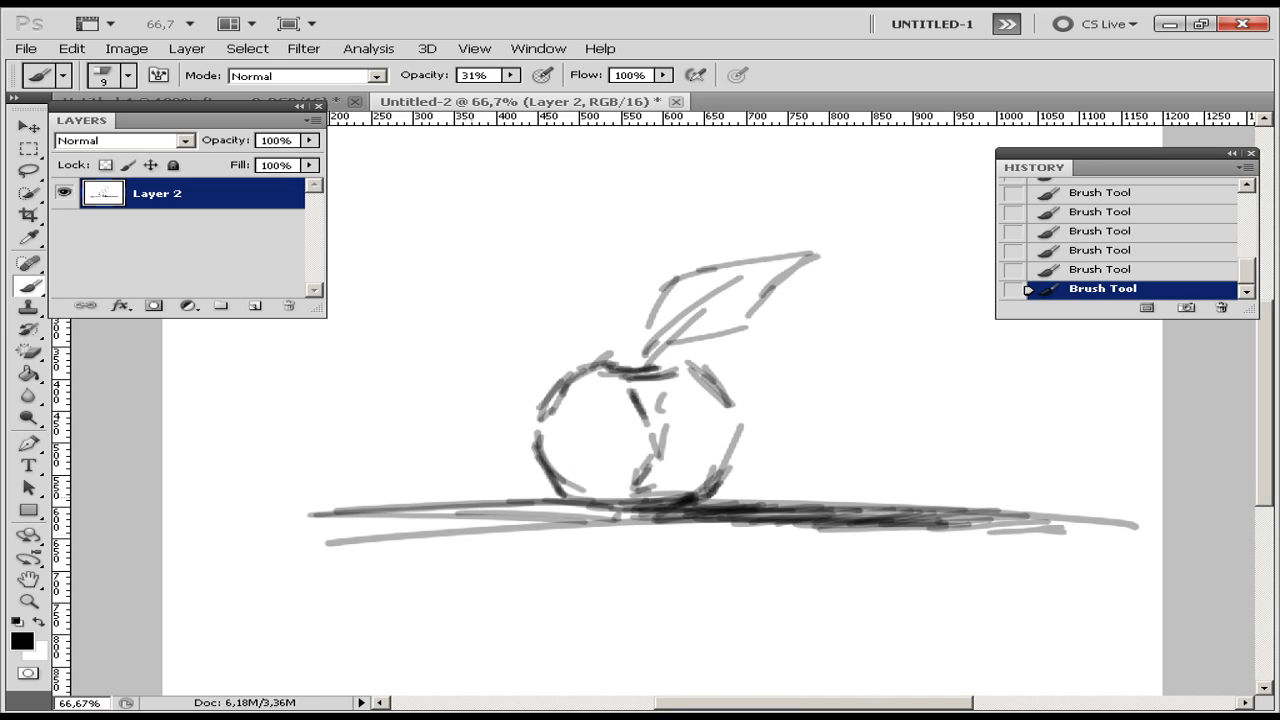
drag(198, 492, 305, 528)
drag(378, 538, 483, 548)
drag(350, 550, 925, 560)
drag(435, 580, 1030, 570)
drag(960, 510, 990, 615)
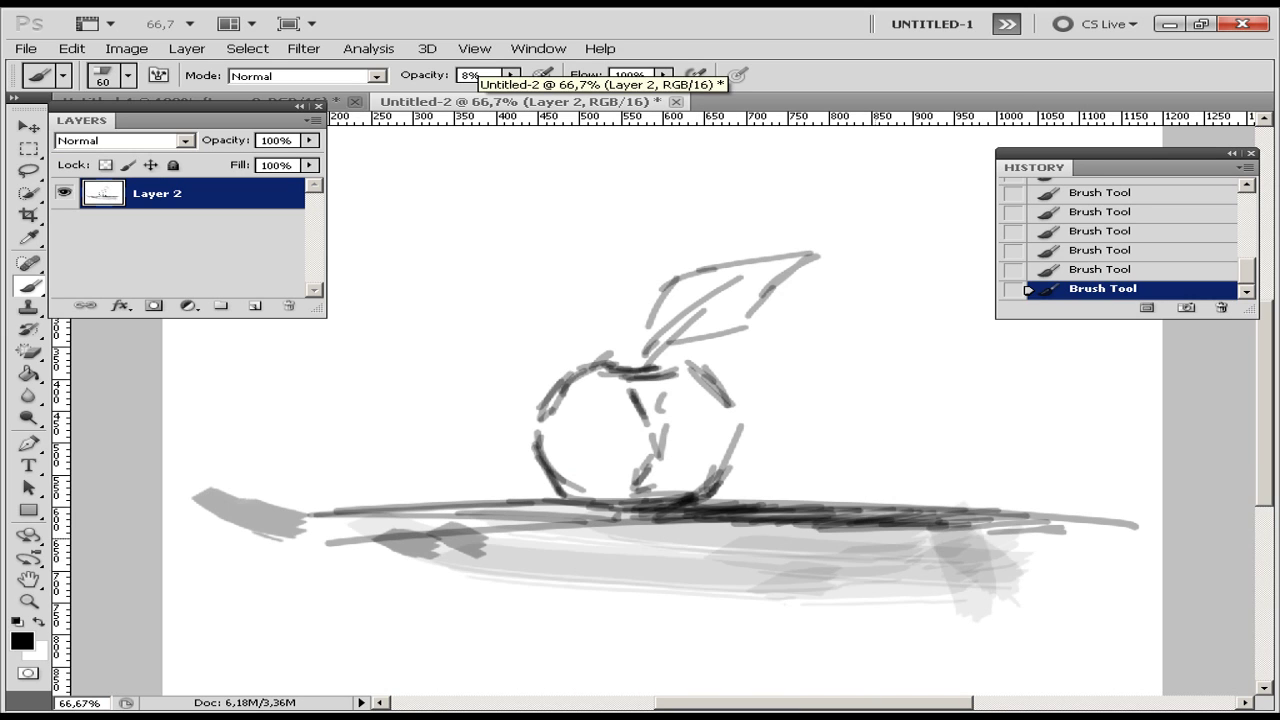
drag(678, 525, 680, 640)
drag(330, 520, 360, 590)
drag(760, 525, 770, 630)
drag(1000, 555, 1110, 615)
- Shade both halves of the apple, the leaf interior and the apple's left edge in grey
key(bracketleft)
key(bracketleft)
key(bracketleft)
mouse_move(690, 390)
mouse_down()
mouse_move(650, 450)
mouse_move(650, 490)
mouse_up()
drag(715, 410, 700, 490)
drag(590, 375, 550, 495)
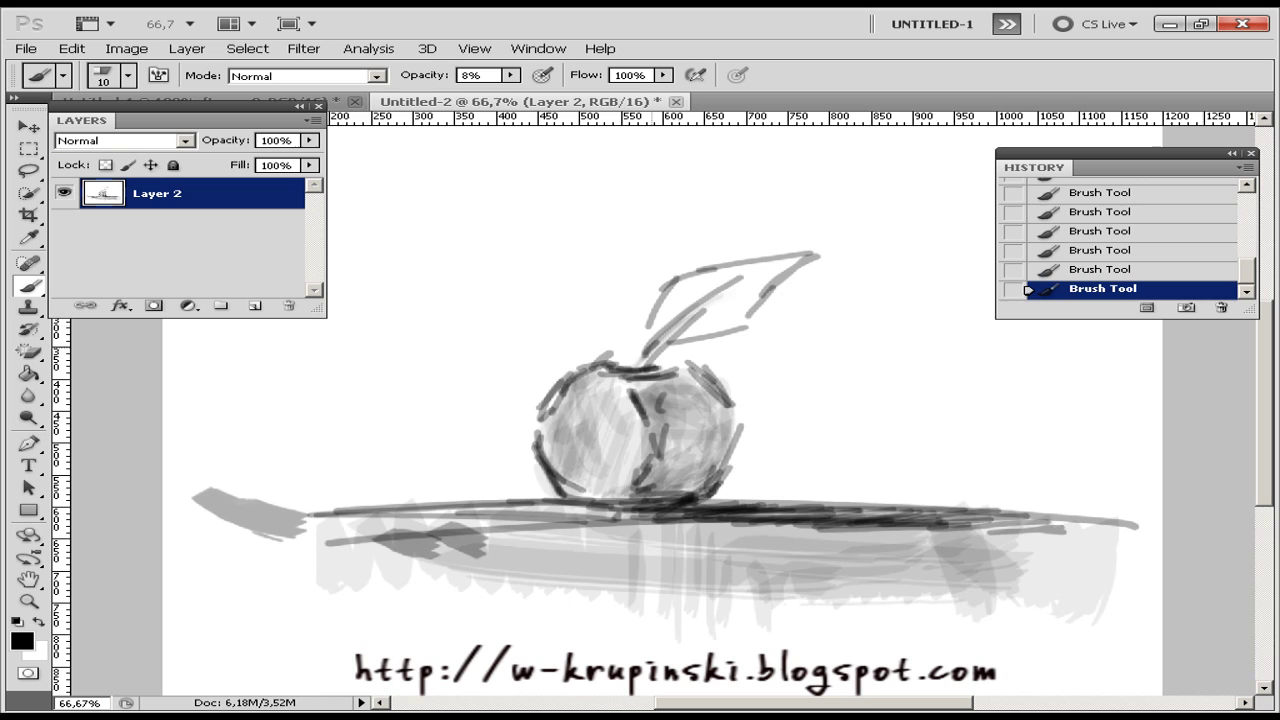
key(bracketright)
drag(765, 280, 660, 350)
drag(720, 275, 530, 470)
- Paint tall light grey vertical strokes across the background behind the apple
key(bracketright)
key(bracketright)
key(bracketright)
drag(432, 265, 432, 530)
drag(445, 180, 445, 520)
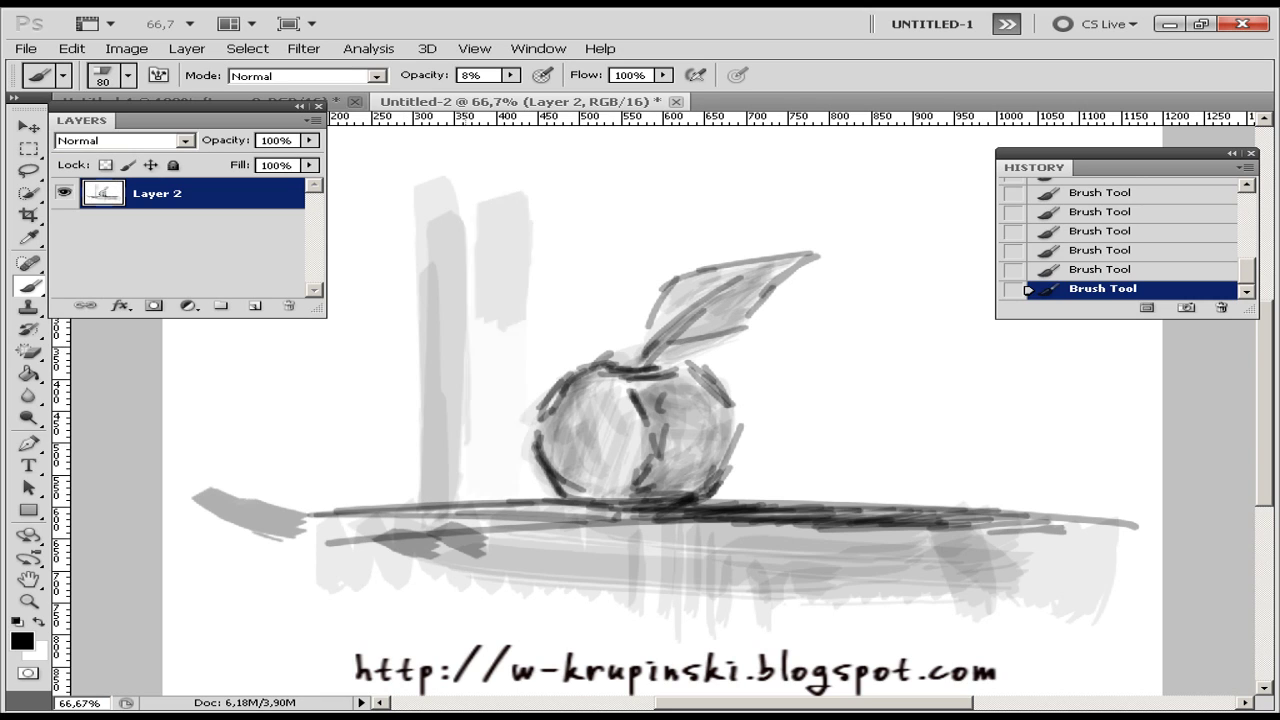
drag(520, 195, 520, 500)
drag(690, 185, 690, 295)
drag(800, 195, 800, 500)
drag(855, 210, 855, 515)
drag(935, 225, 935, 515)
drag(385, 165, 385, 505)
drag(375, 305, 375, 490)
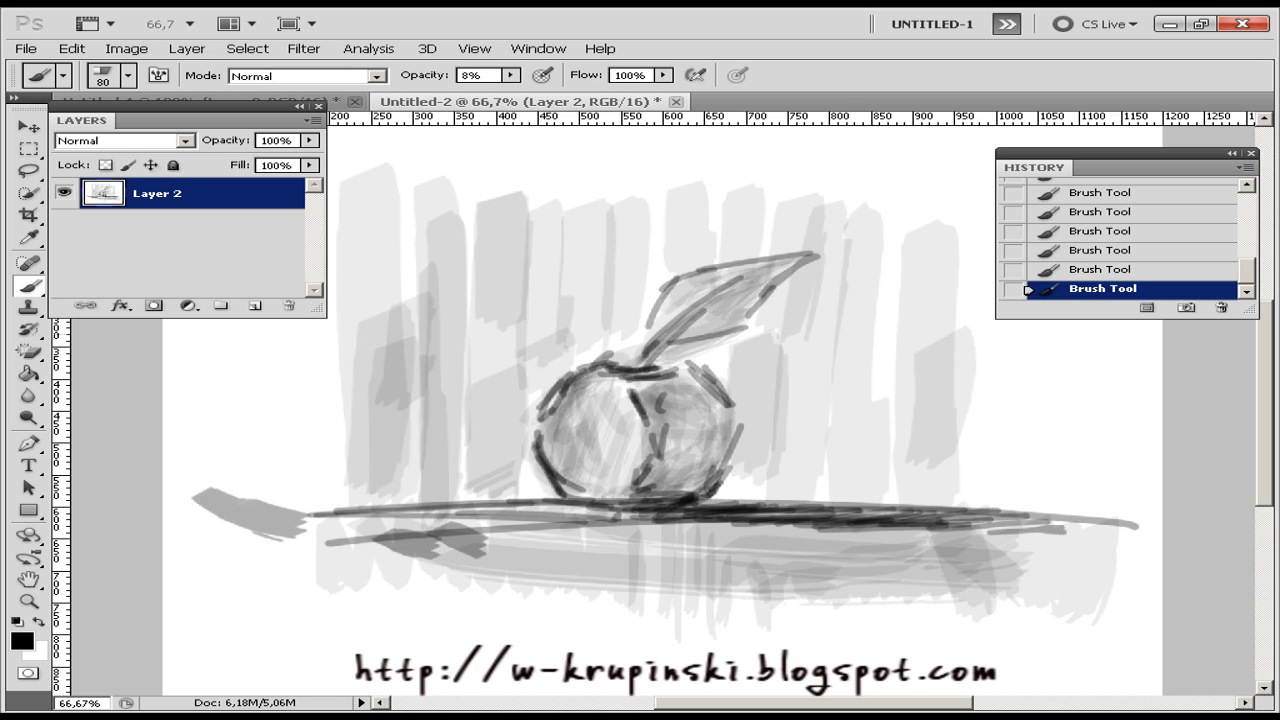
- Paint denser vertical grey background strokes on a new Layer 3
click(254, 305)
key(bracketleft)
key(bracketleft)
key(bracketleft)
drag(470, 175, 470, 500)
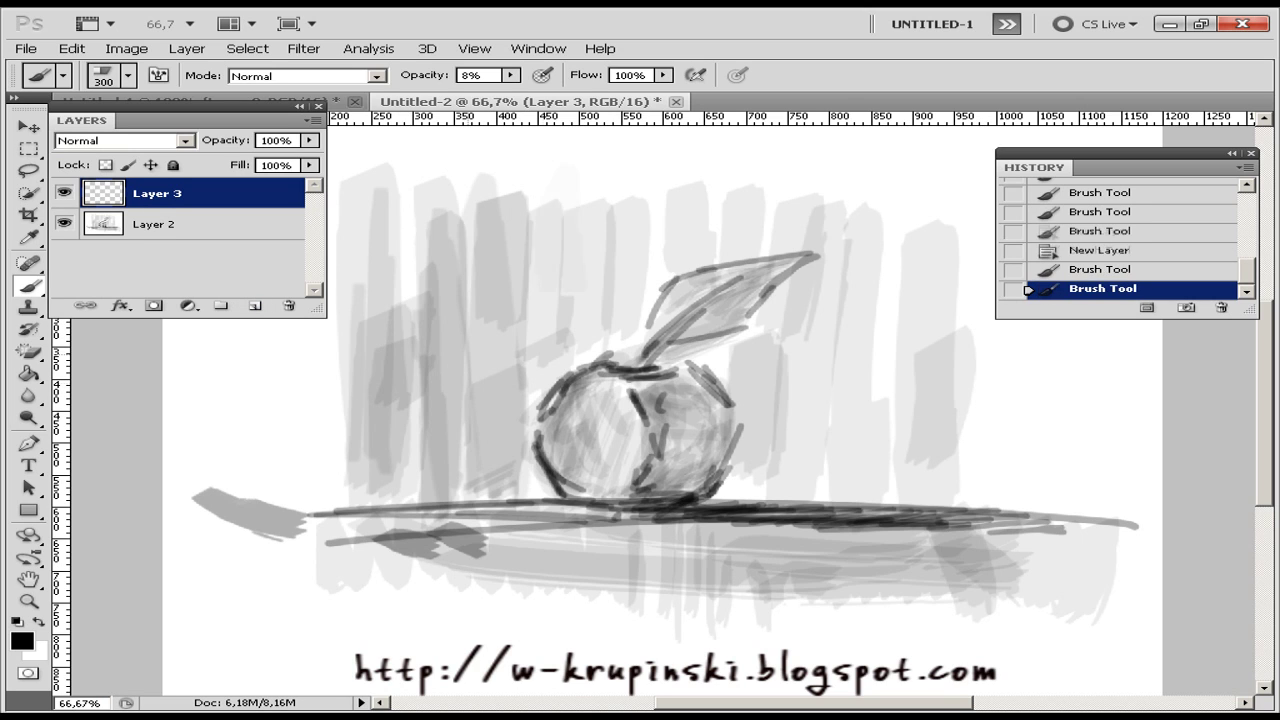
drag(590, 130, 590, 500)
drag(680, 145, 680, 300)
drag(780, 145, 780, 505)
drag(860, 165, 860, 240)
drag(870, 180, 870, 470)
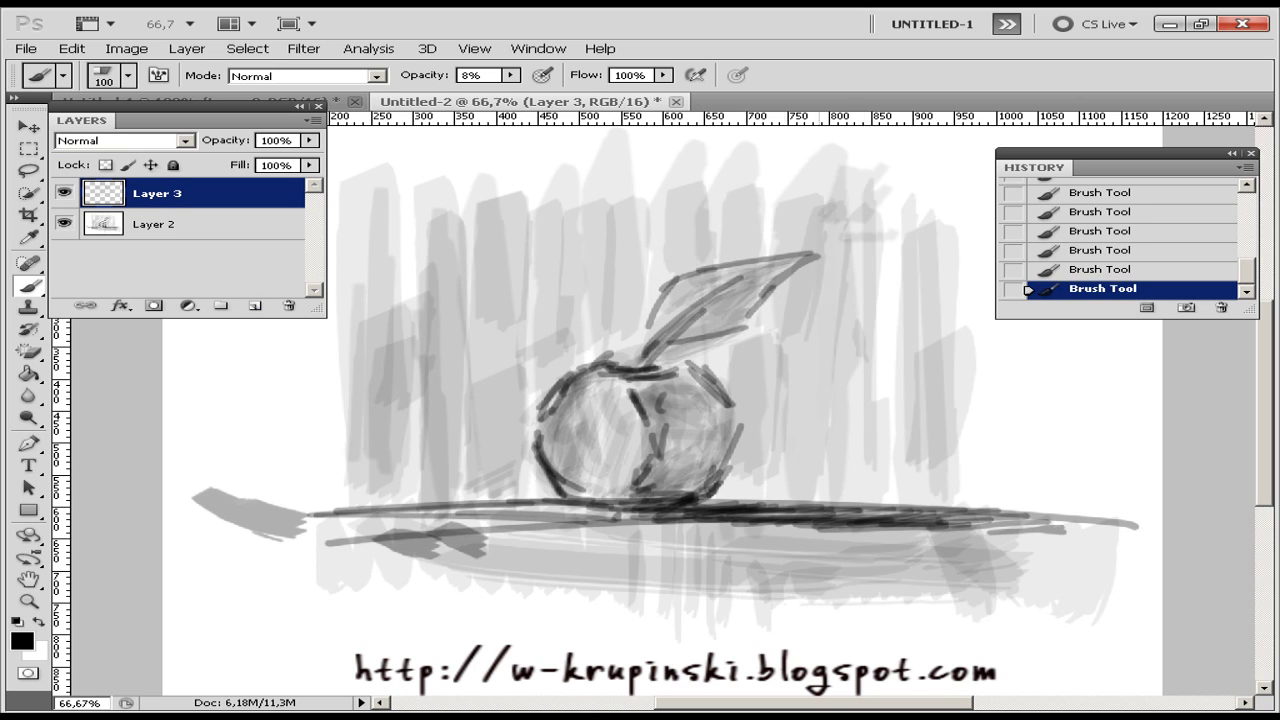
drag(783, 238, 783, 495)
drag(967, 276, 967, 510)
drag(589, 175, 589, 486)
drag(819, 214, 819, 506)
- Create Layer 4, fill it white with the Paint Bucket, and move it beneath the sketch
click(64, 224)
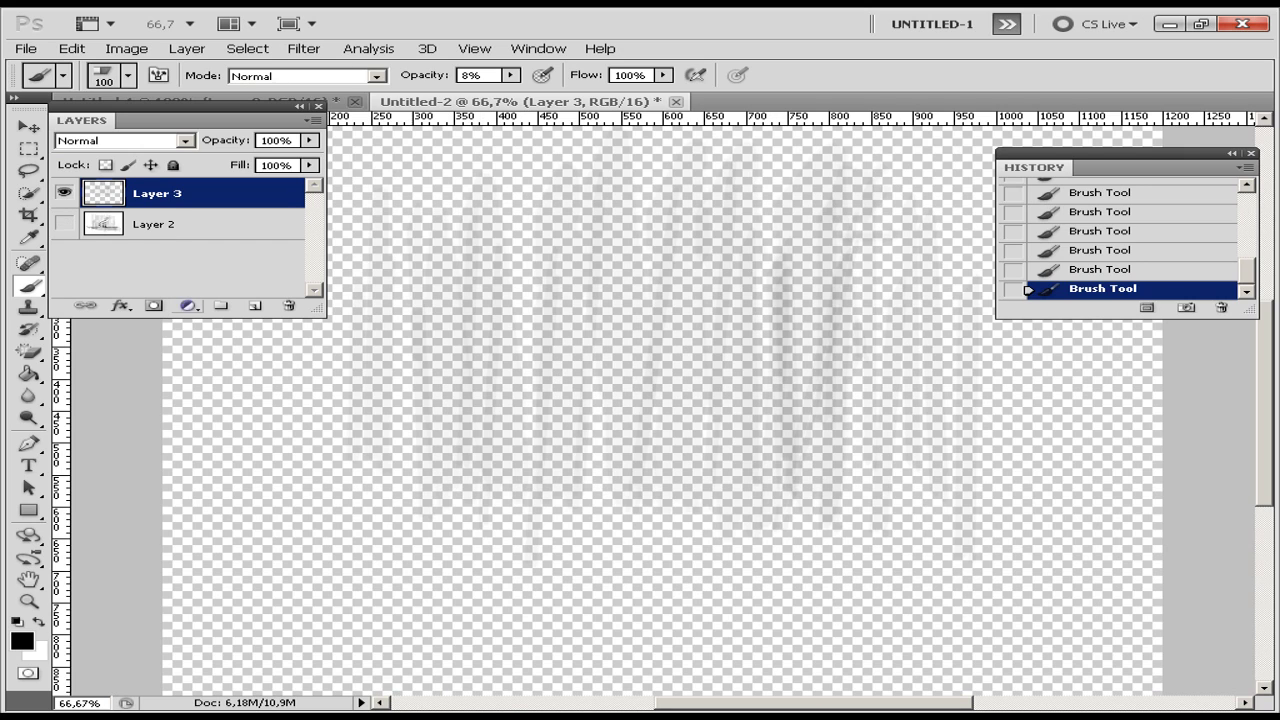
key(ctrl+shift+alt+n)
key(g)
key(x)
click(660, 600)
click(660, 600)
key(ctrl+bracketleft)
key(alt+comma)
key(ctrl+bracketright)
click(64, 224)
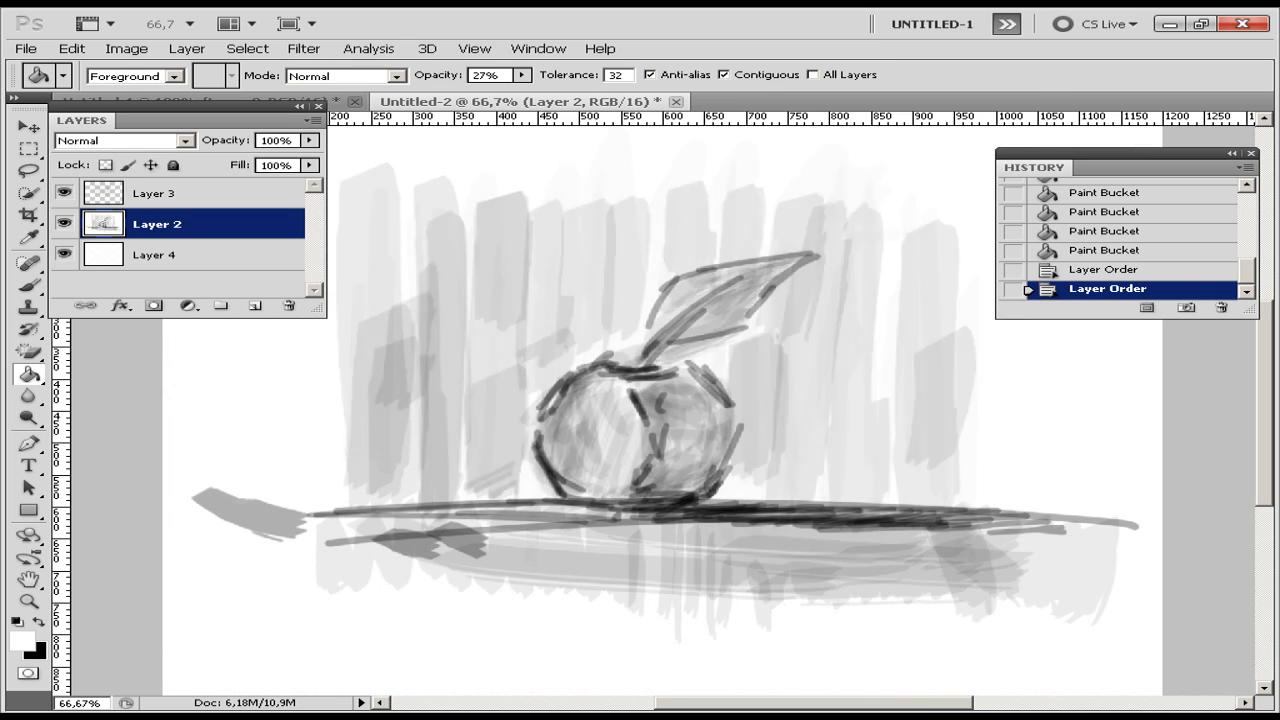
key(alt+period)
- Paint white over the apple, leaf and dark table line on Layer 3
key(b)
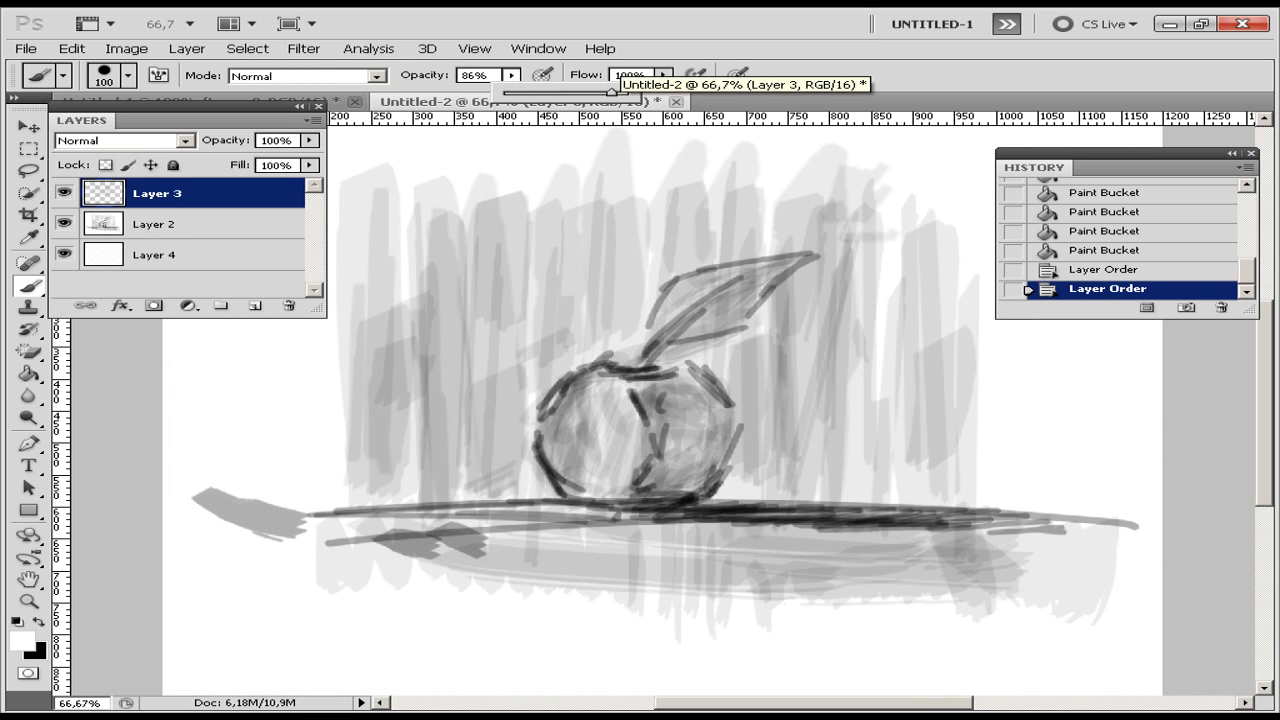
drag(540, 420, 700, 500)
drag(650, 340, 820, 250)
drag(300, 525, 1110, 585)
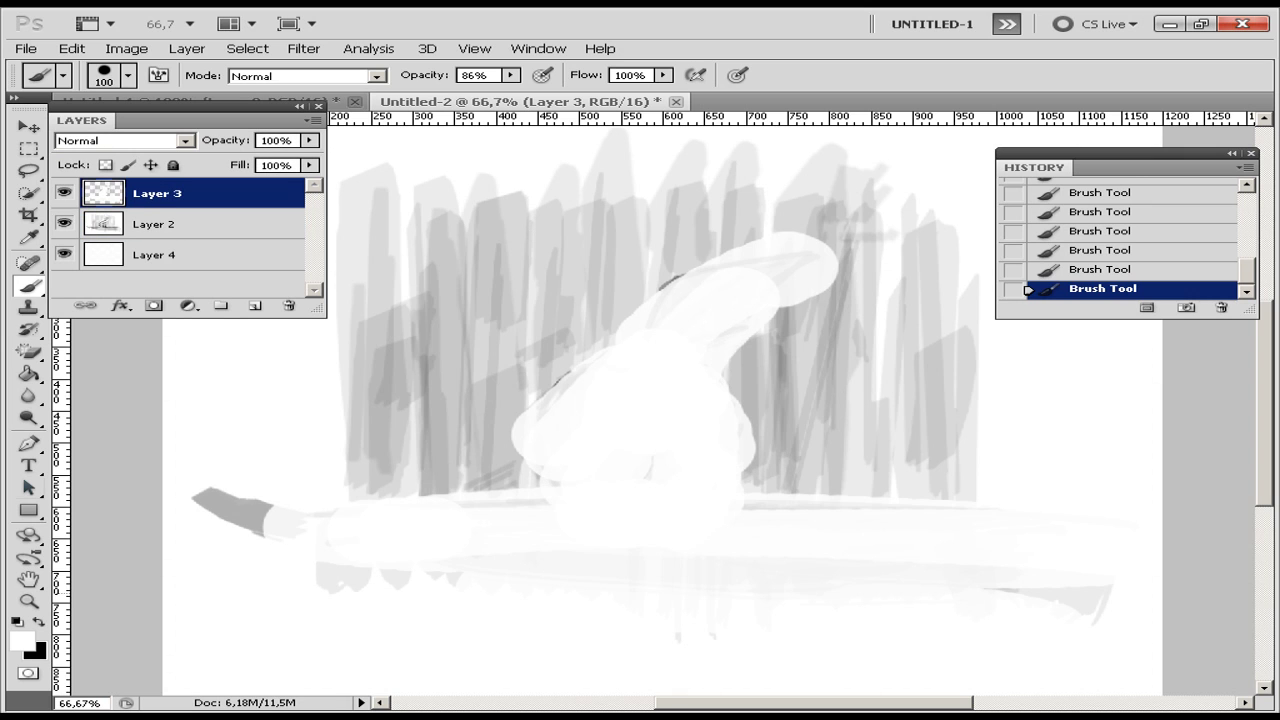
- Erase the white with the plain Eraser to reveal the apple
key(e)
right_click(28, 352)
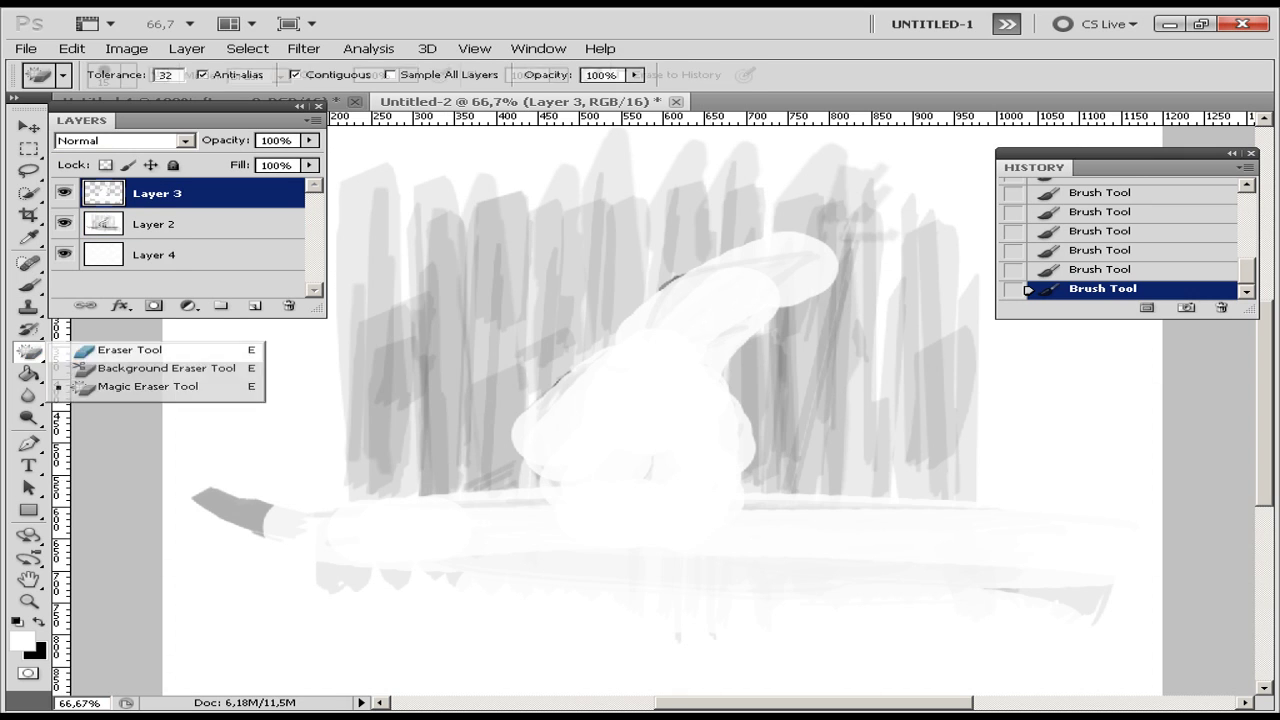
click(100, 350)
drag(700, 390, 712, 520)
drag(740, 390, 660, 510)
drag(640, 380, 560, 510)
- Erase back the dark table band under the apple, extending it right
drag(350, 500, 930, 525)
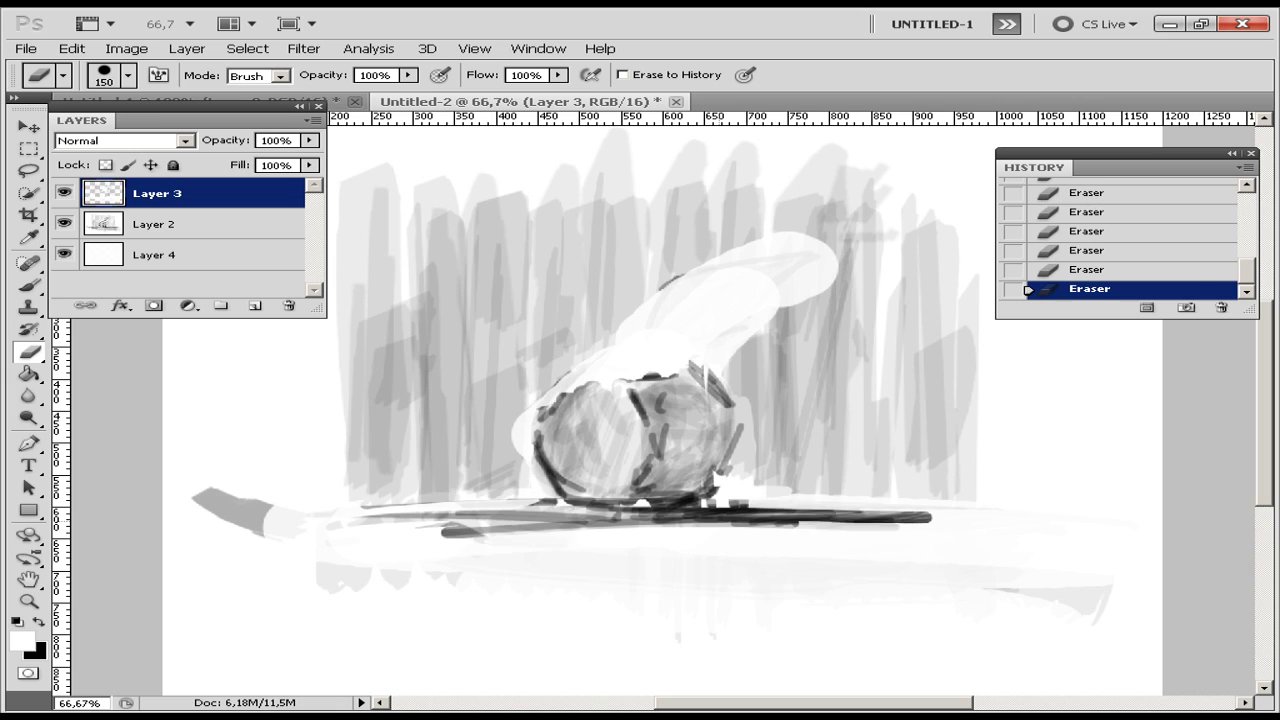
drag(470, 545, 970, 580)
drag(390, 550, 990, 570)
drag(340, 540, 820, 505)
key(bracketright)
key(bracketright)
key(bracketright)
drag(950, 515, 1005, 520)
key(bracketleft)
key(bracketleft)
key(bracketleft)
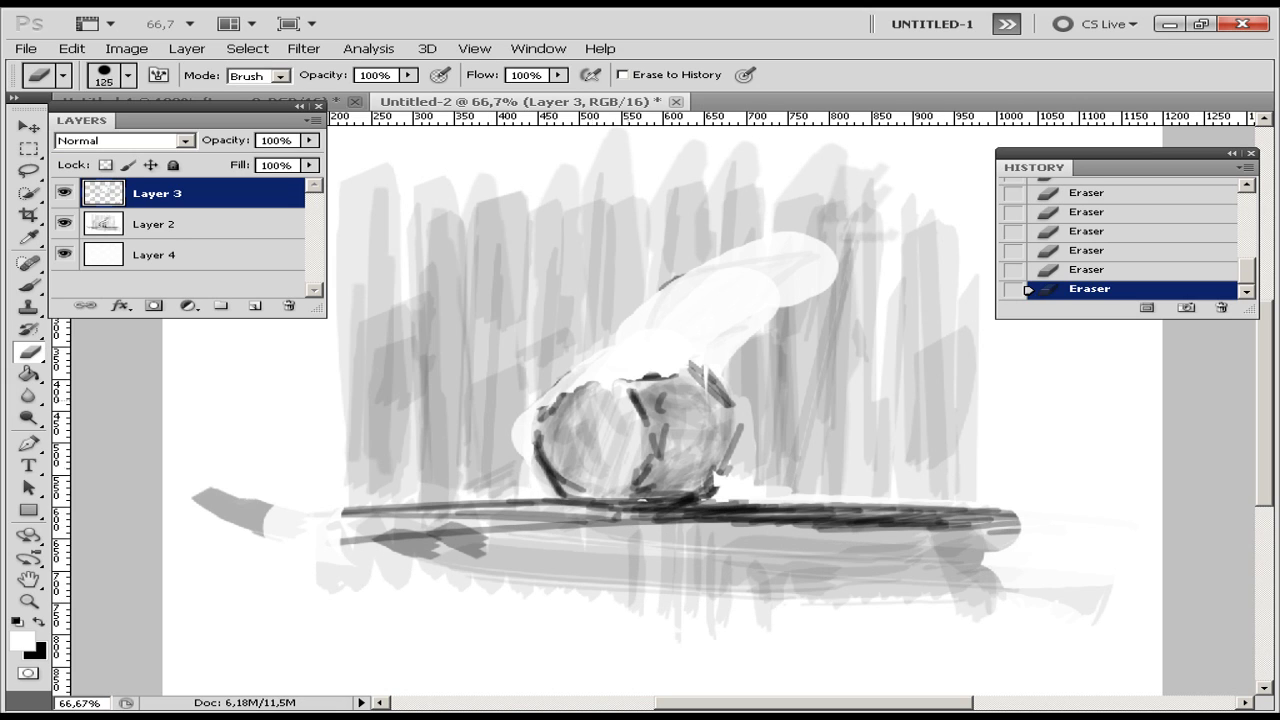
- Erase light strokes left of the apple and the white swoosh over the leaf
drag(490, 330, 480, 485)
drag(470, 285, 468, 455)
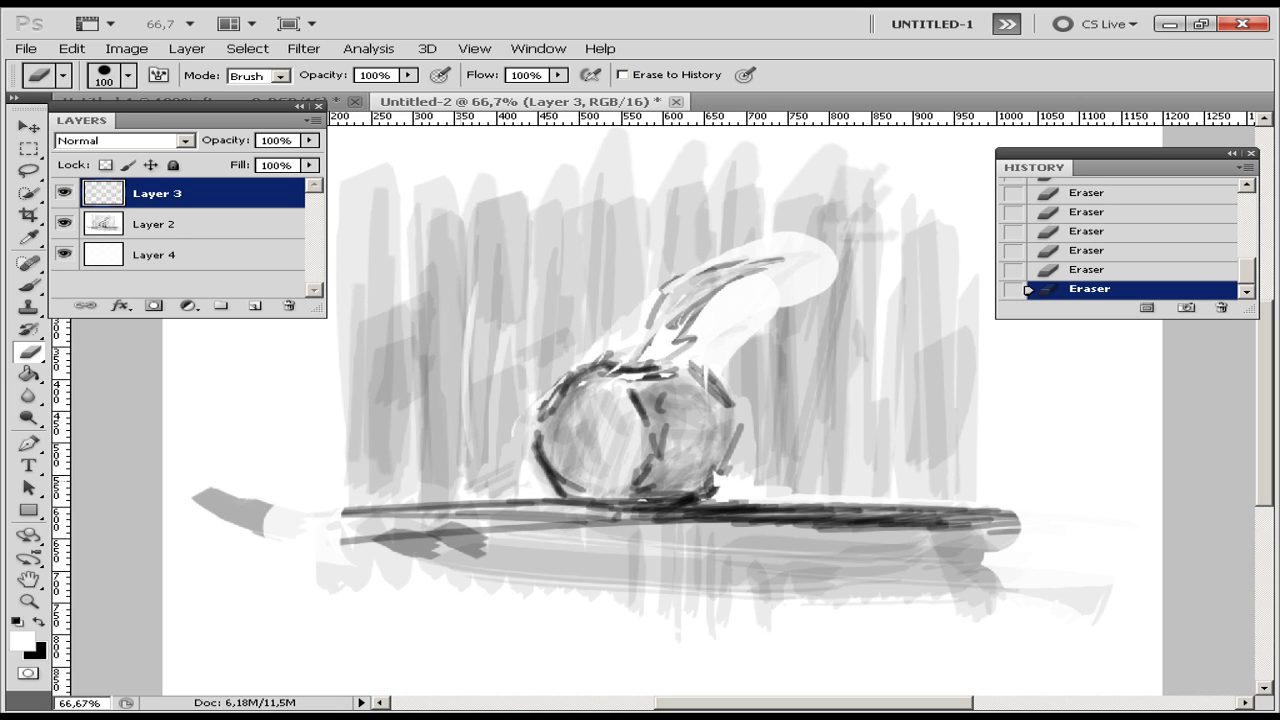
drag(567, 380, 615, 230)
drag(660, 340, 730, 200)
mouse_move(765, 370)
mouse_down()
mouse_move(810, 240)
mouse_move(815, 490)
mouse_up()
- Check layer visibility, reselect Layer 3 and return to a dark brush
click(64, 254)
click(157, 224)
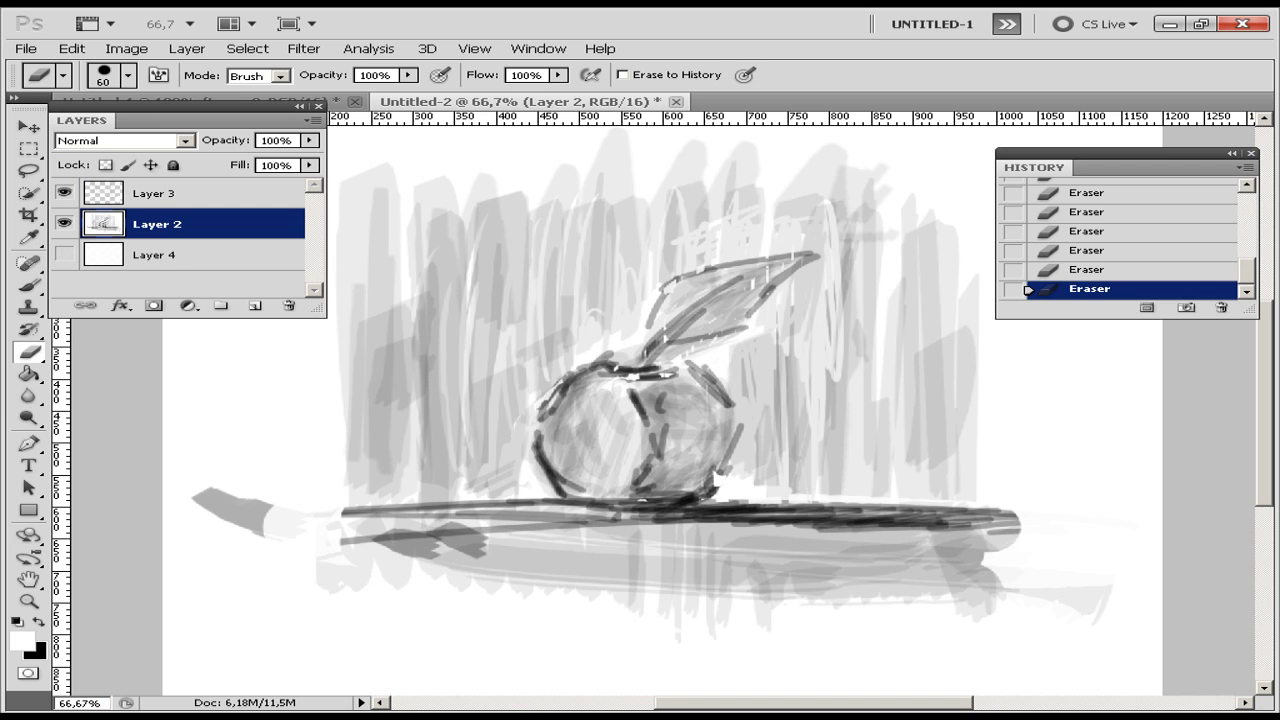
click(64, 254)
click(64, 224)
click(157, 193)
key(x)
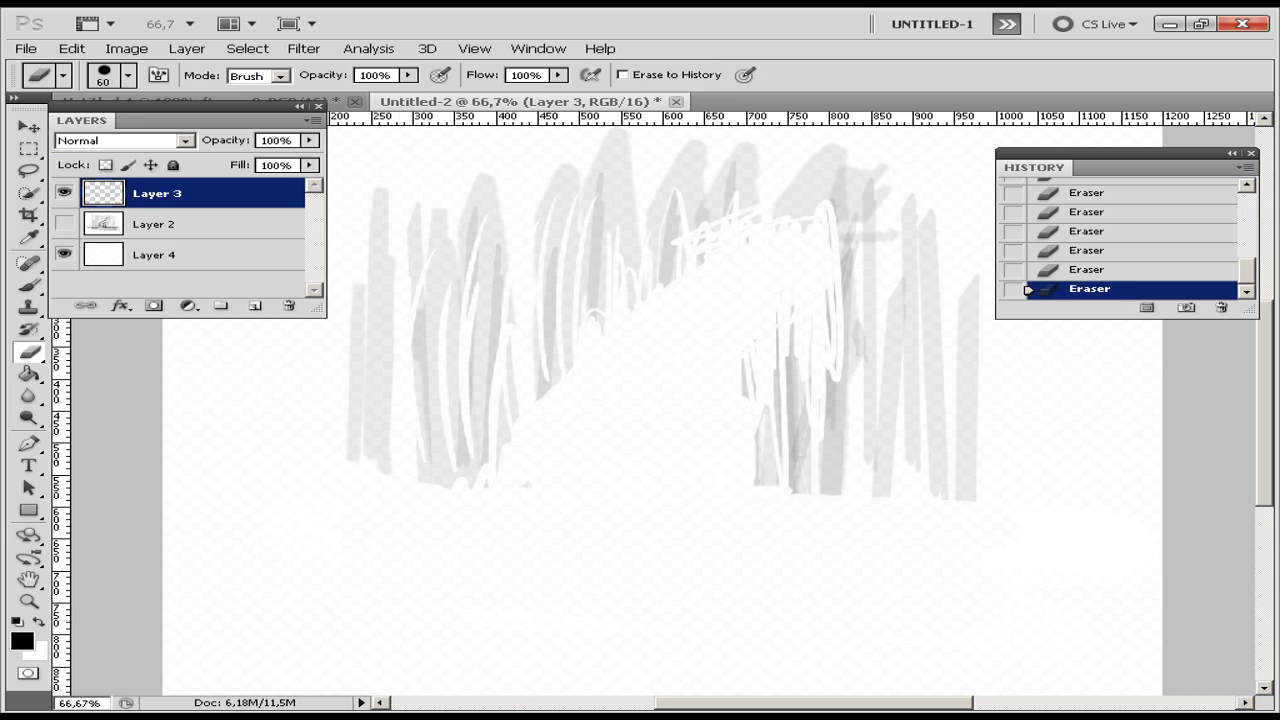
key(b)
drag(503, 235, 503, 470)
key(ctrl+z)
- Paint more grey vertical background strokes with a 40 px brush
right_click(512, 320)
drag(228, 386, 230, 584)
drag(266, 354, 278, 596)
key(])
key(])
key(])
drag(510, 165, 565, 525)
drag(600, 150, 690, 535)
drag(740, 155, 800, 525)
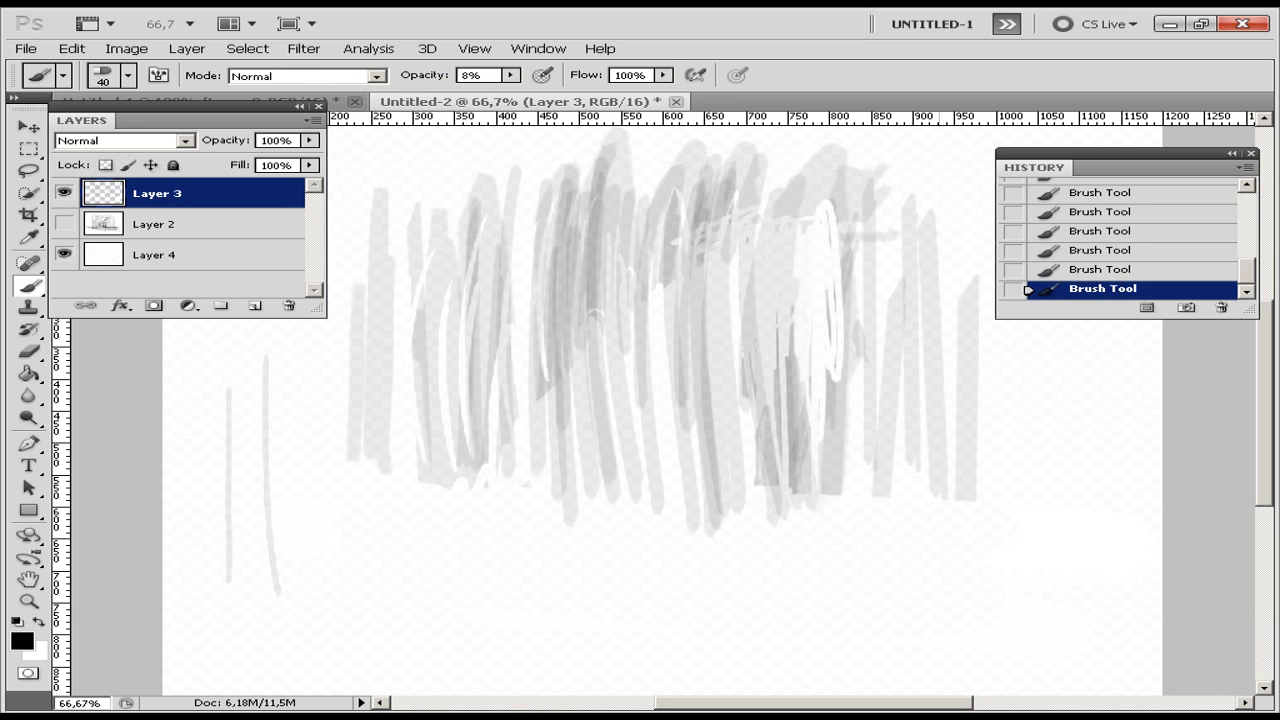
drag(820, 165, 835, 515)
drag(890, 185, 940, 535)
drag(345, 515, 1015, 515)
- Show the sketch, add Layer 5 on top, and pick light yellow
click(64, 224)
click(254, 305)
key(ctrl+bracketright)
click(21, 641)
click(440, 300)
click(686, 246)
- Brush yellowish tones onto the apple, then switch to olive-brown and orange-brown
drag(575, 395, 620, 440)
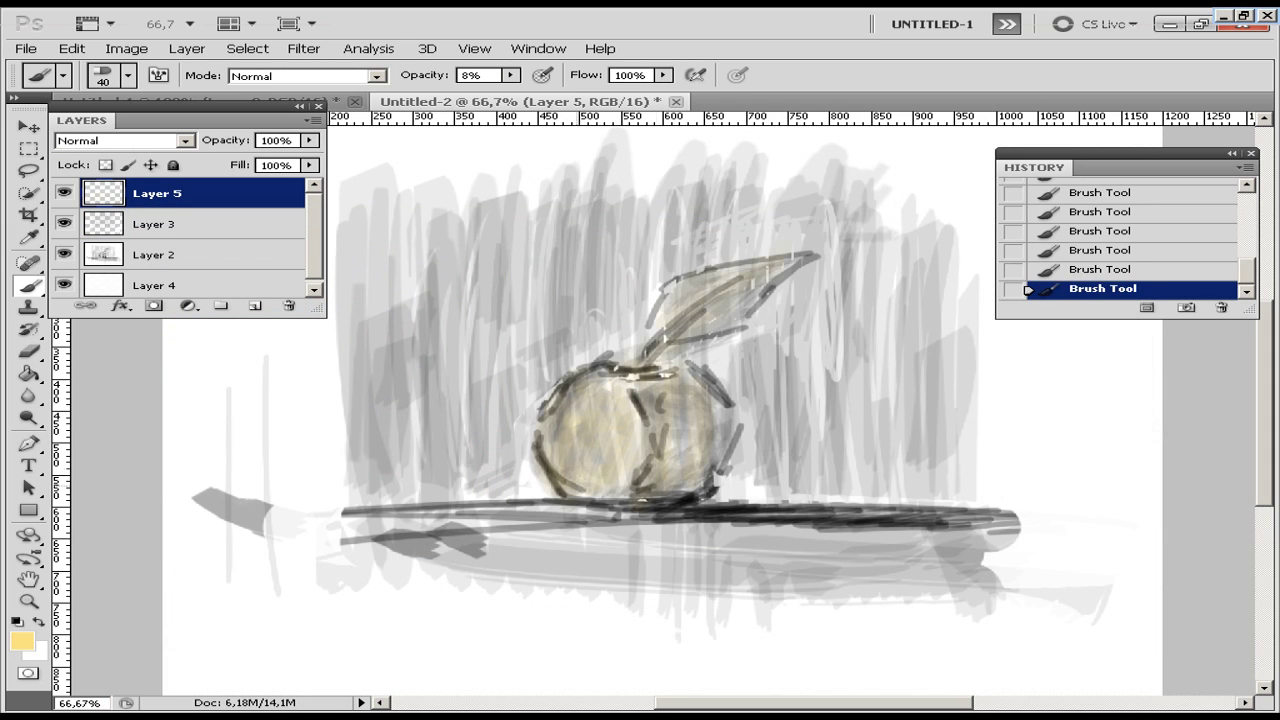
click(21, 641)
click(449, 374)
click(683, 246)
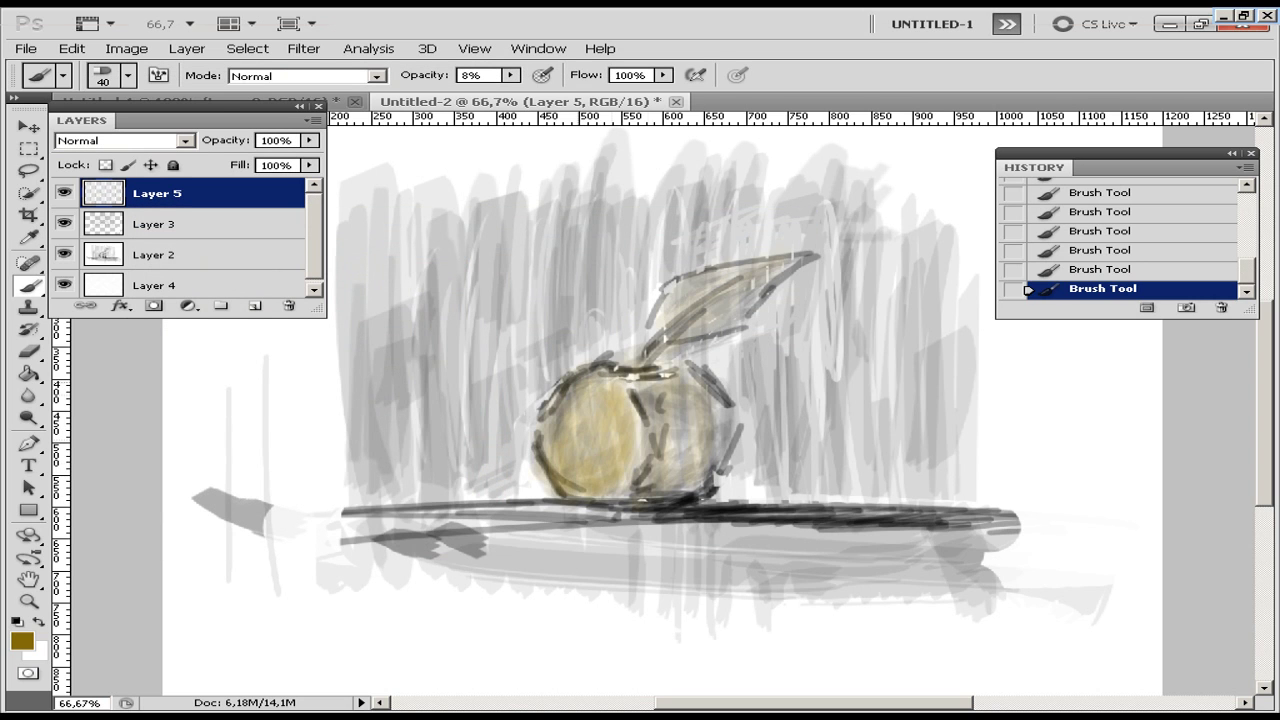
click(21, 641)
click(420, 360)
click(683, 246)
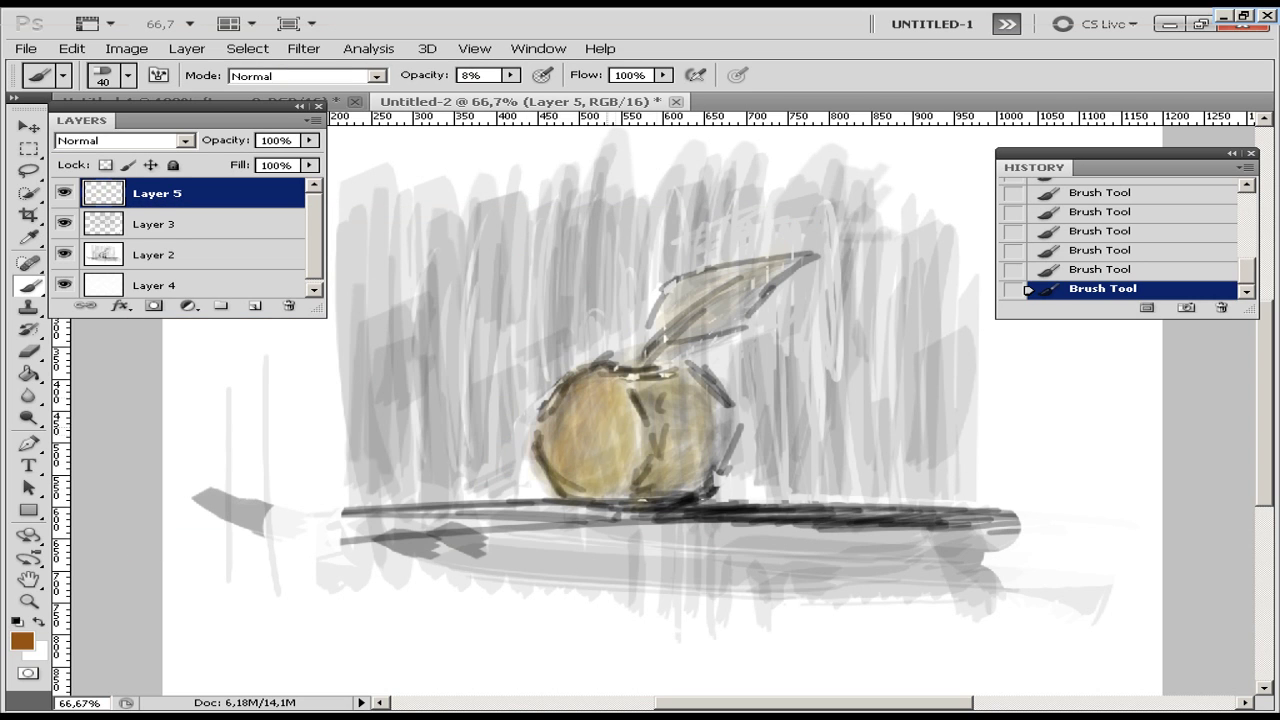
- Pick brighter orange, then red-orange with a 30 px brush
click(21, 641)
click(430, 350)
click(683, 246)
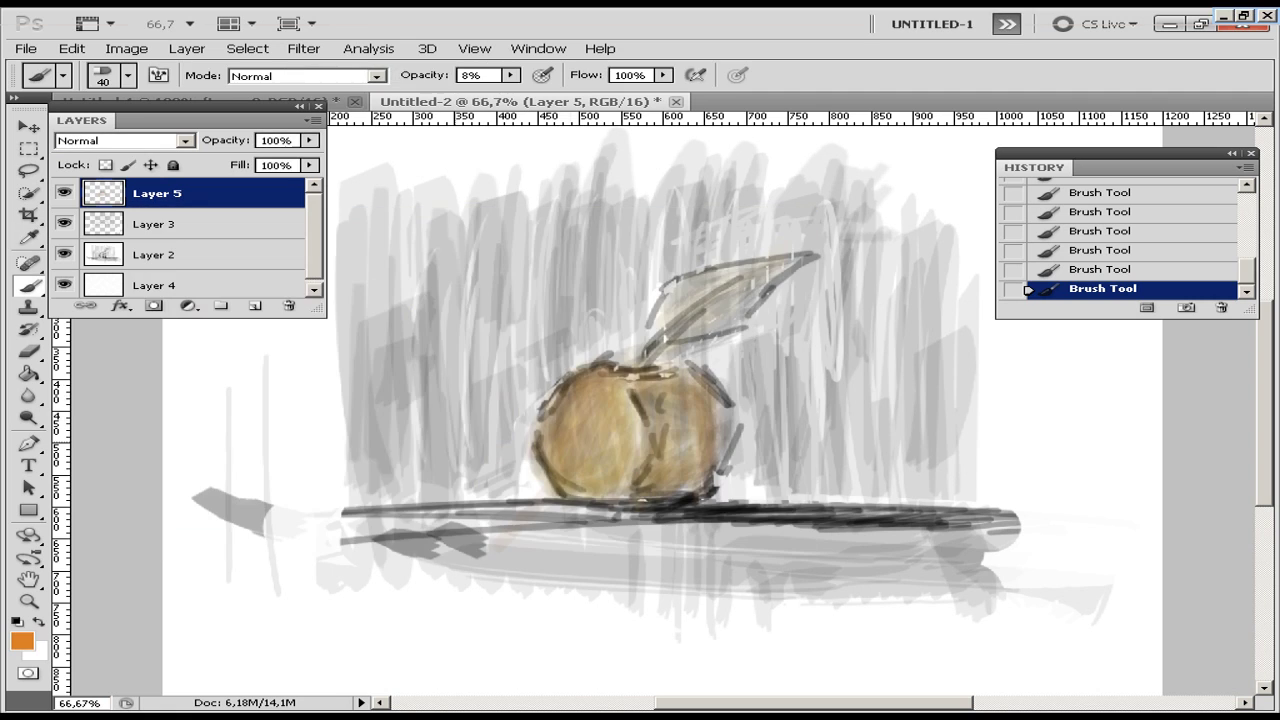
key(bracketleft)
click(21, 641)
click(430, 300)
click(683, 246)
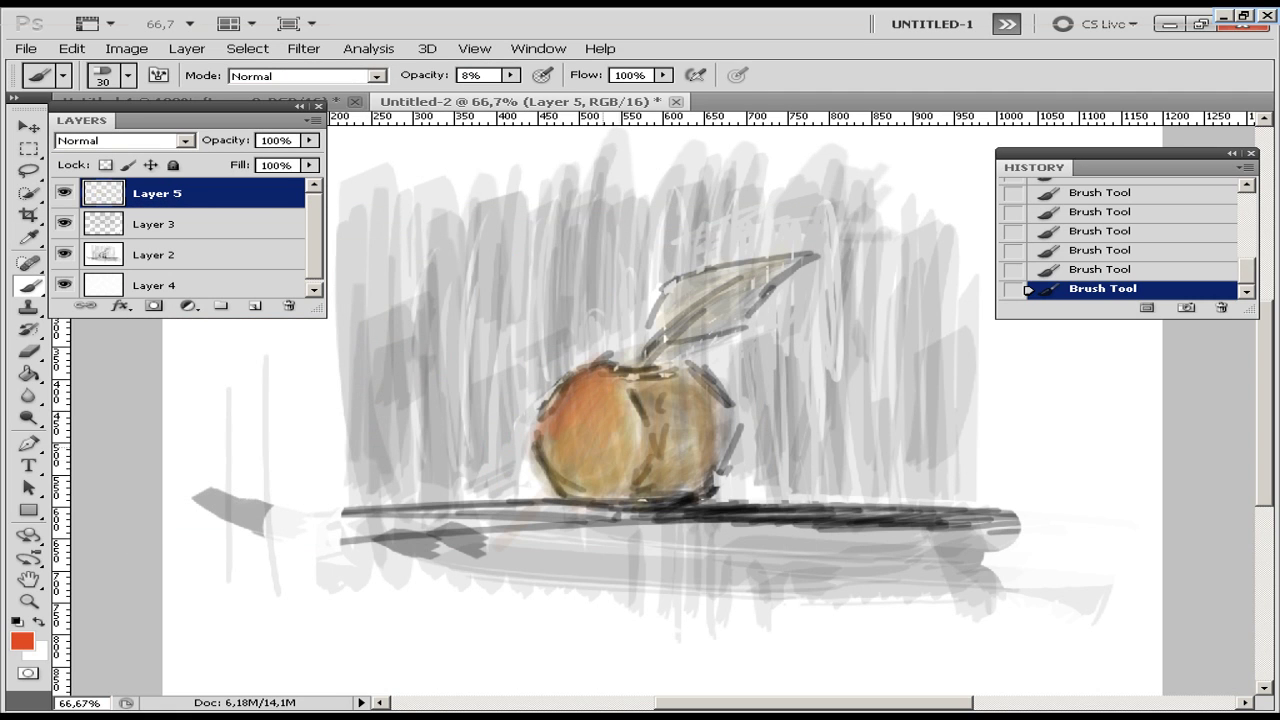
- Select Layer 2, choose near-black, and view the painting at 100%
click(157, 254)
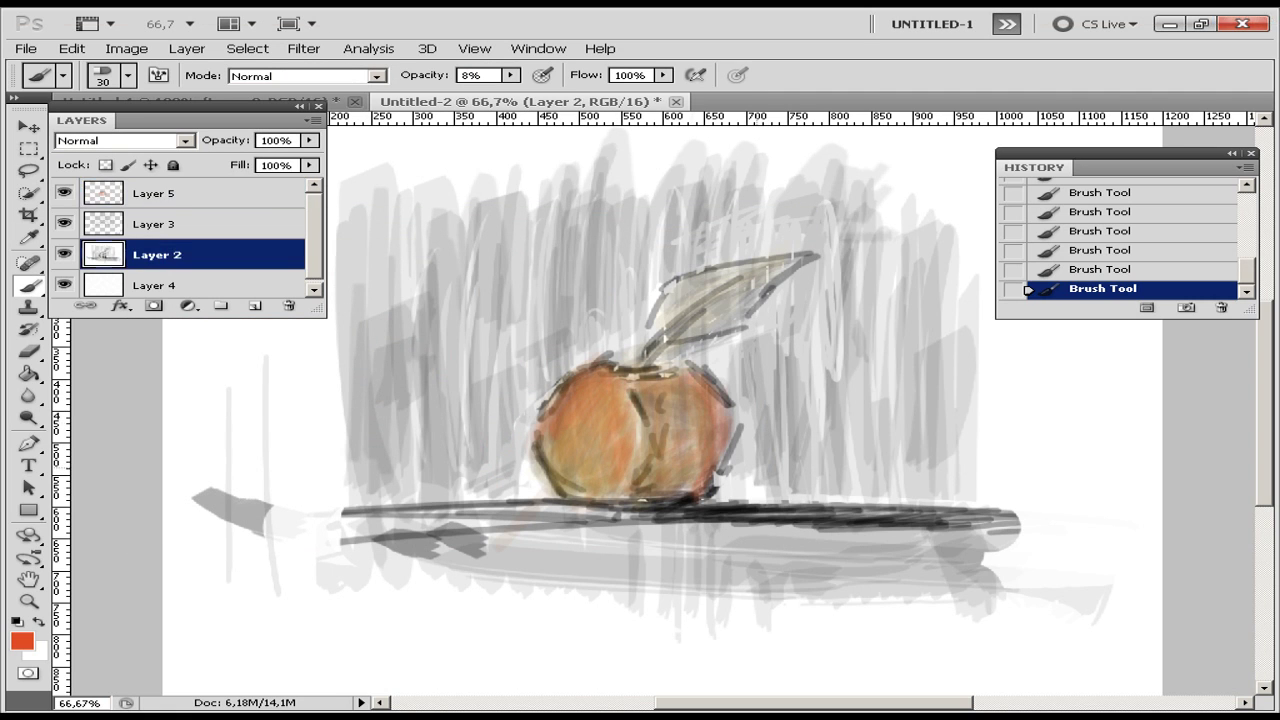
click(21, 641)
click(300, 490)
click(683, 246)
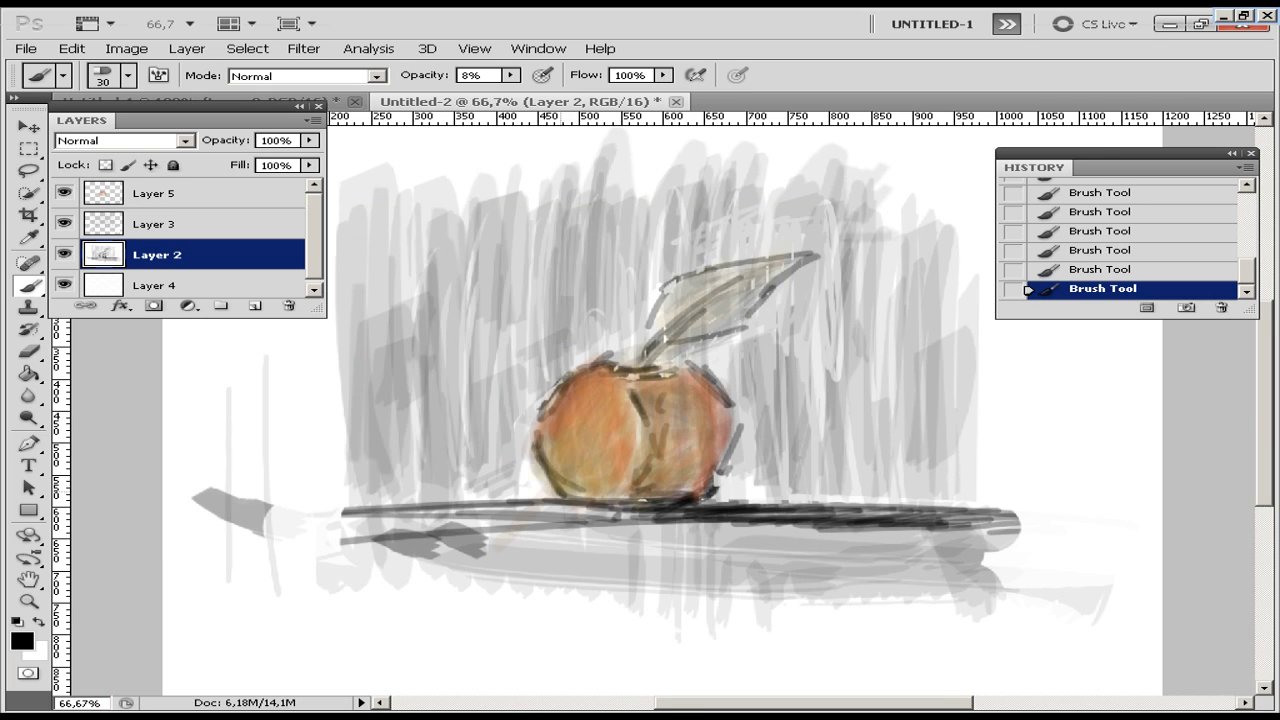
key(ctrl+1)
- Darken the apple's left, top, bottom and right outlines and outline the leaf
drag(505, 352, 498, 505)
drag(515, 395, 585, 310)
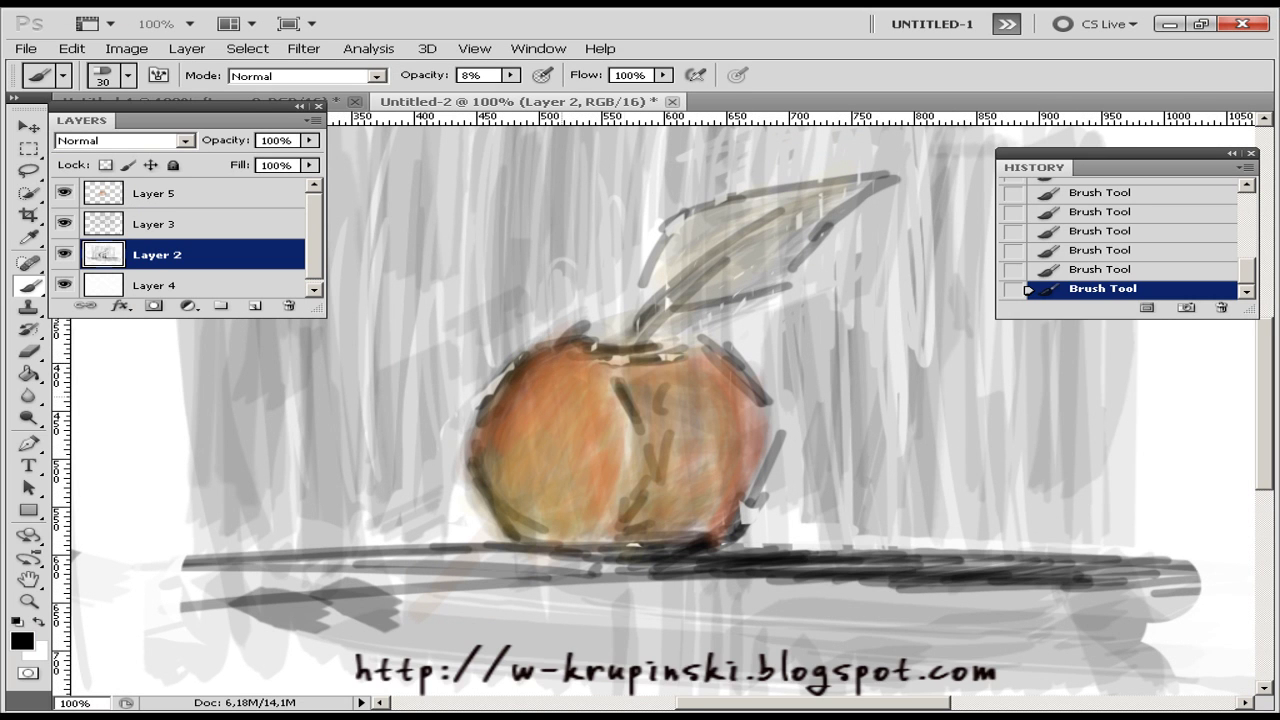
drag(590, 410, 720, 345)
drag(605, 545, 765, 400)
drag(720, 535, 760, 345)
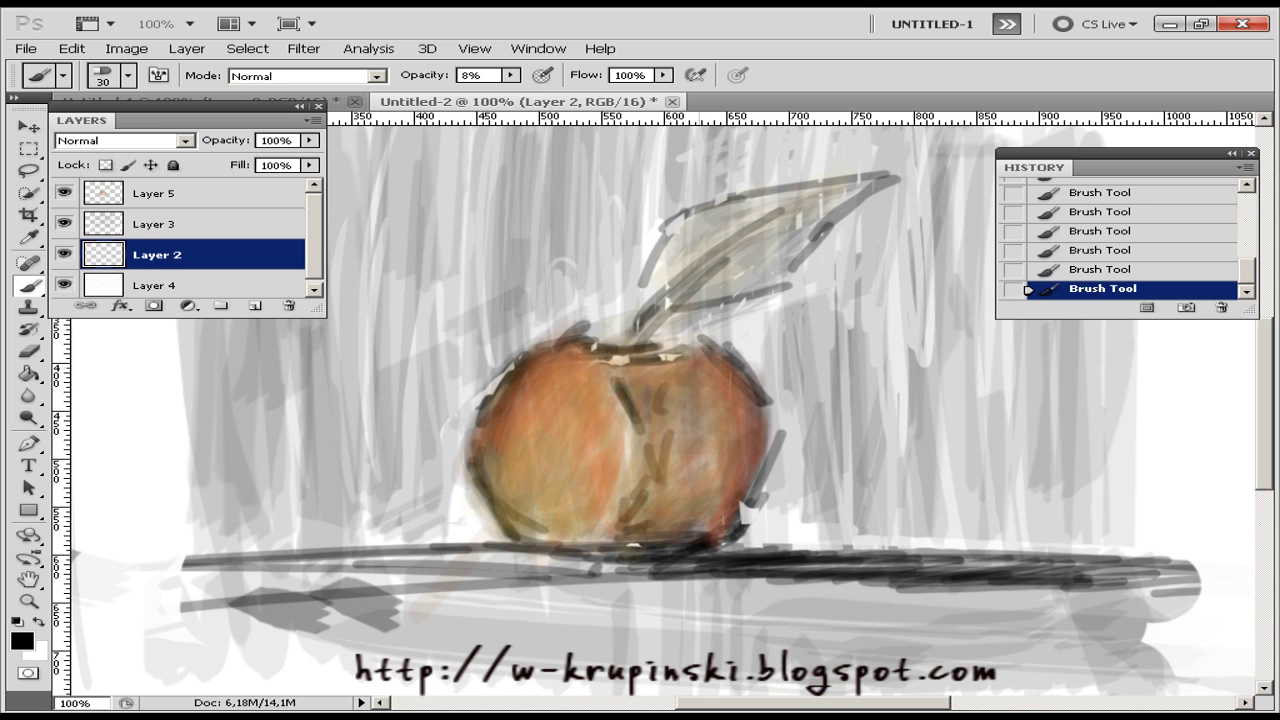
drag(605, 350, 770, 230)
drag(730, 285, 860, 185)
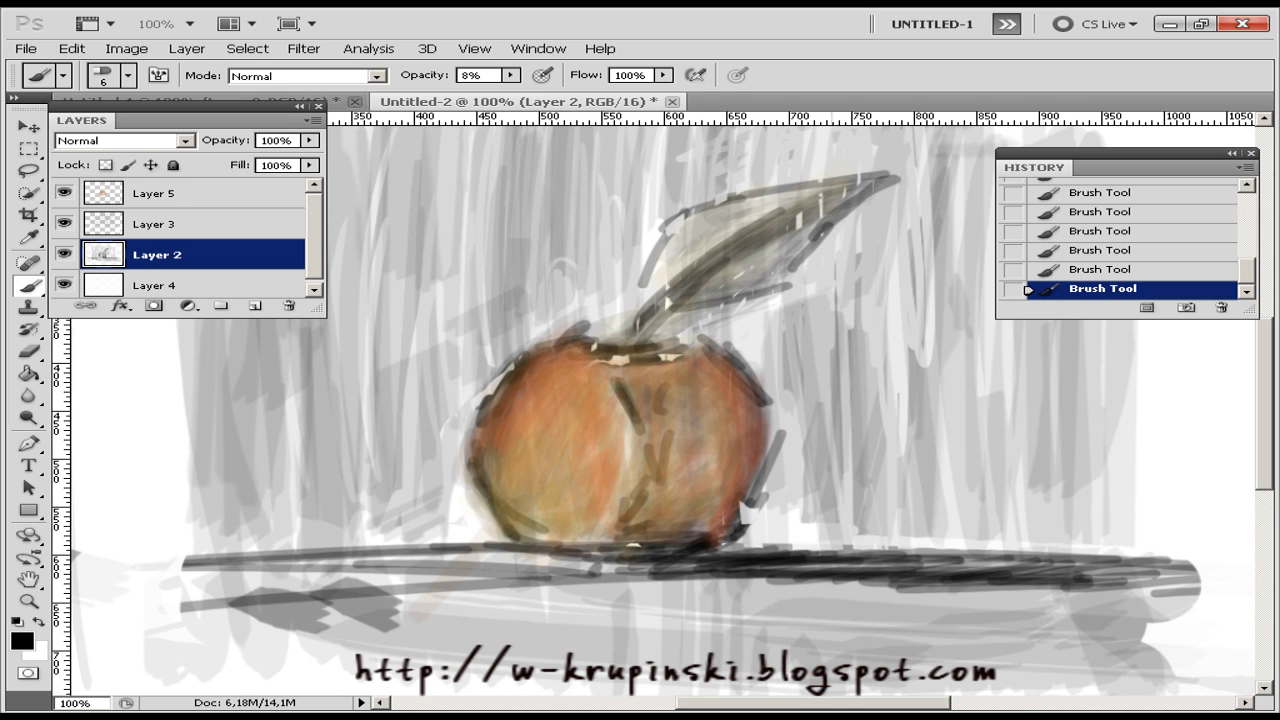
scroll(509, 410, up, 3)
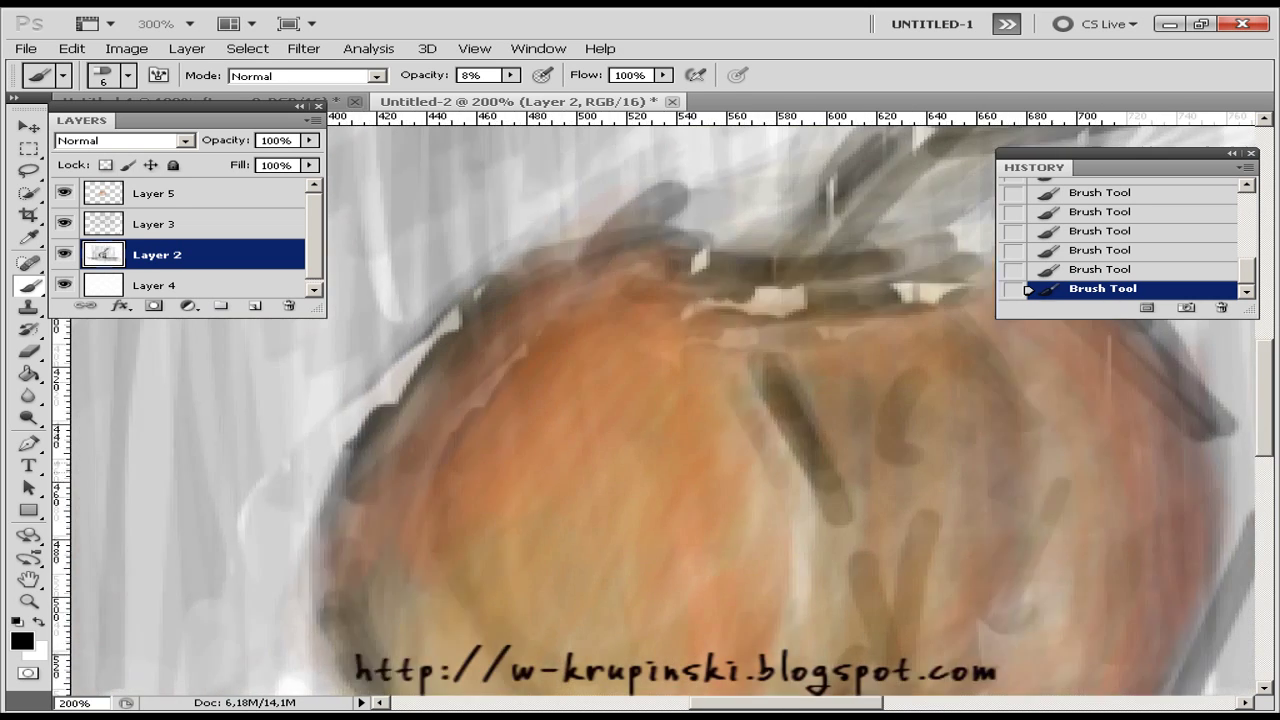
scroll(509, 410, down, 1)
- Bring the grey sketch layer to the front and add faint 8% hatching inside and beside the apple
key(ctrl+shift+bracketright)
drag(446, 440, 450, 610)
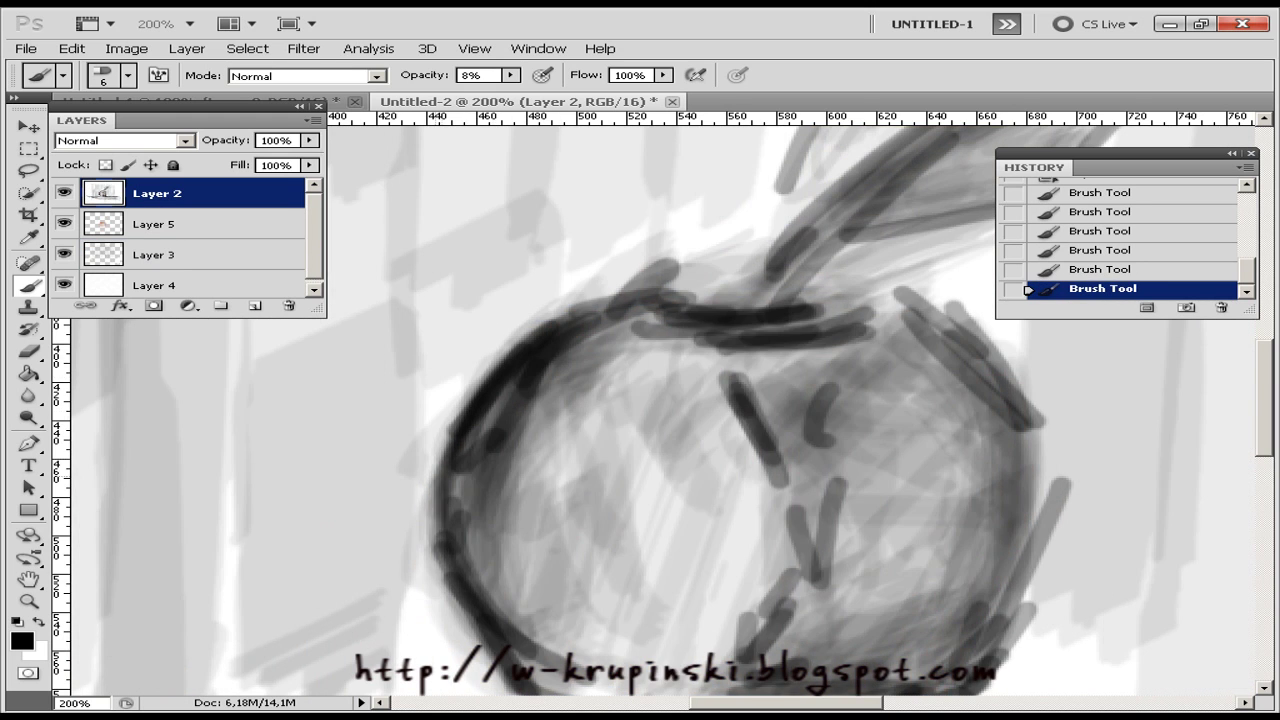
scroll(650, 400, down, 3)
drag(800, 505, 760, 310)
mouse_move(700, 240)
mouse_down()
mouse_move(860, 170)
mouse_move(920, 300)
mouse_up()
drag(850, 310, 950, 490)
drag(975, 360, 920, 530)
drag(975, 258, 965, 405)
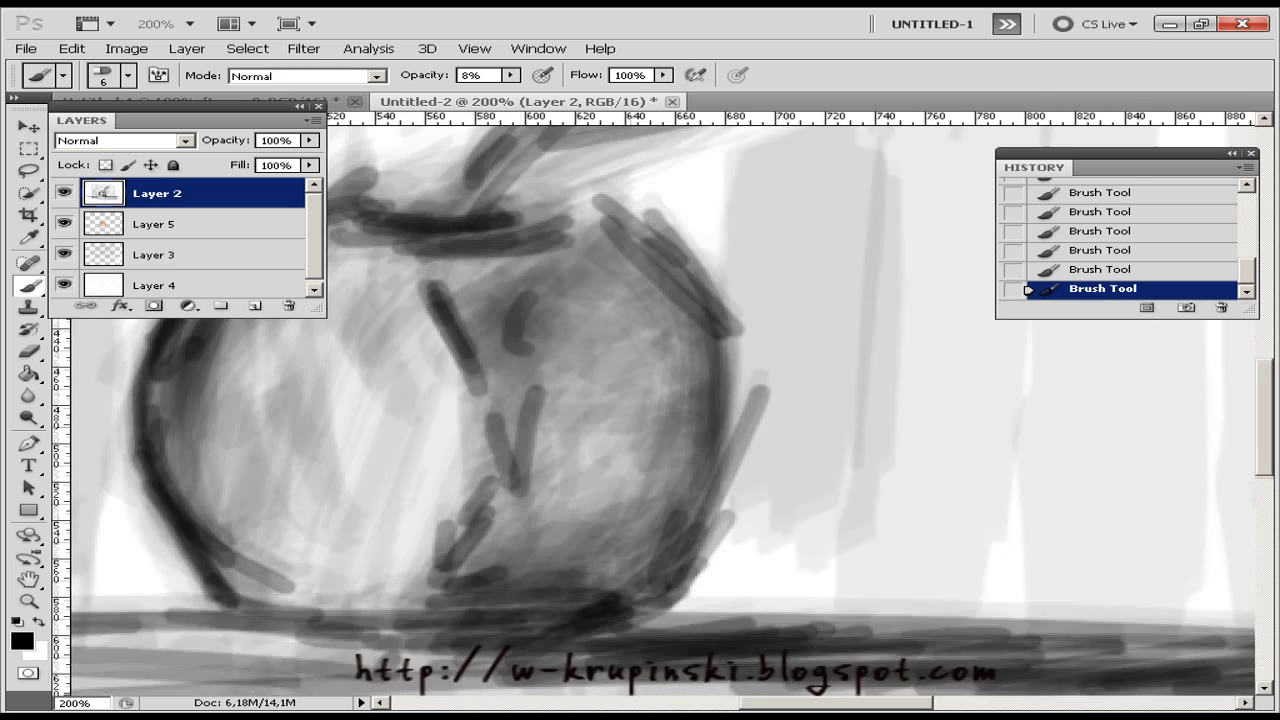
drag(800, 350, 550, 400)
- Paint white with a size 25 brush at 64% opacity over the background right of the apple
key(e)
key(b)
key(x)
key(6)
key(4)
drag(750, 480, 745, 295)
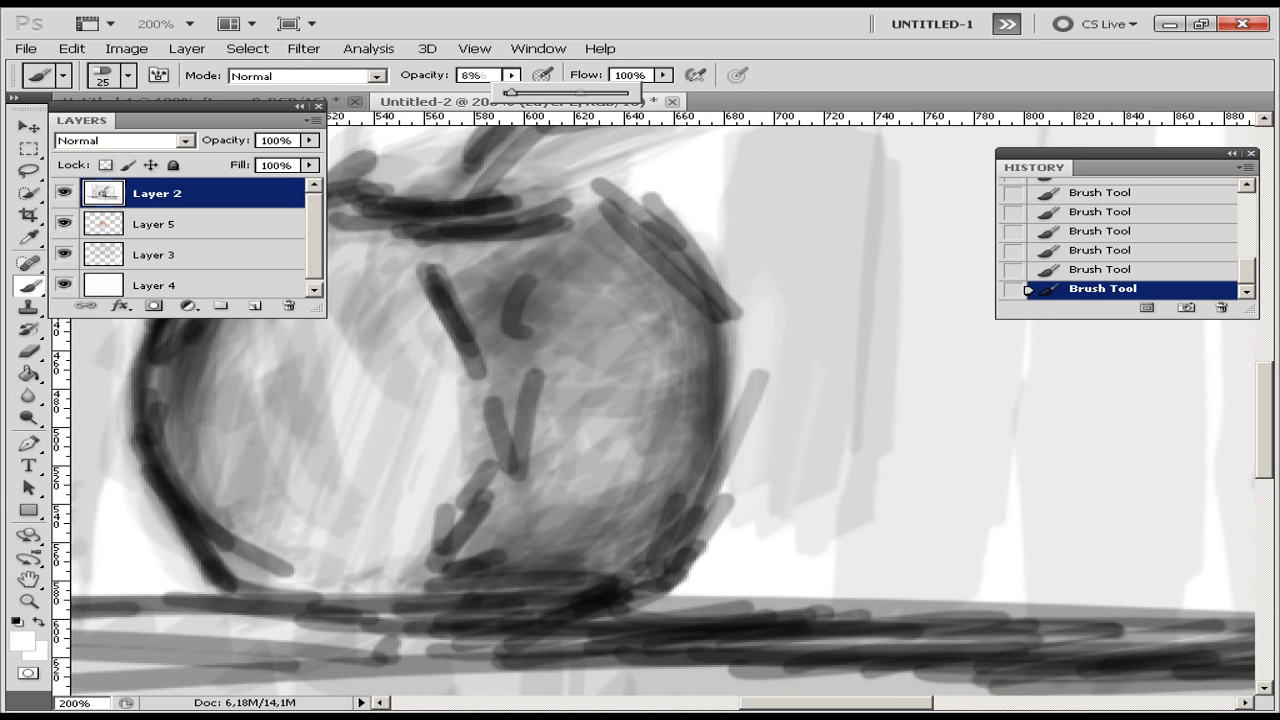
drag(795, 525, 770, 285)
drag(715, 575, 700, 390)
mouse_move(880, 540)
mouse_down()
mouse_move(820, 300)
mouse_move(860, 180)
mouse_up()
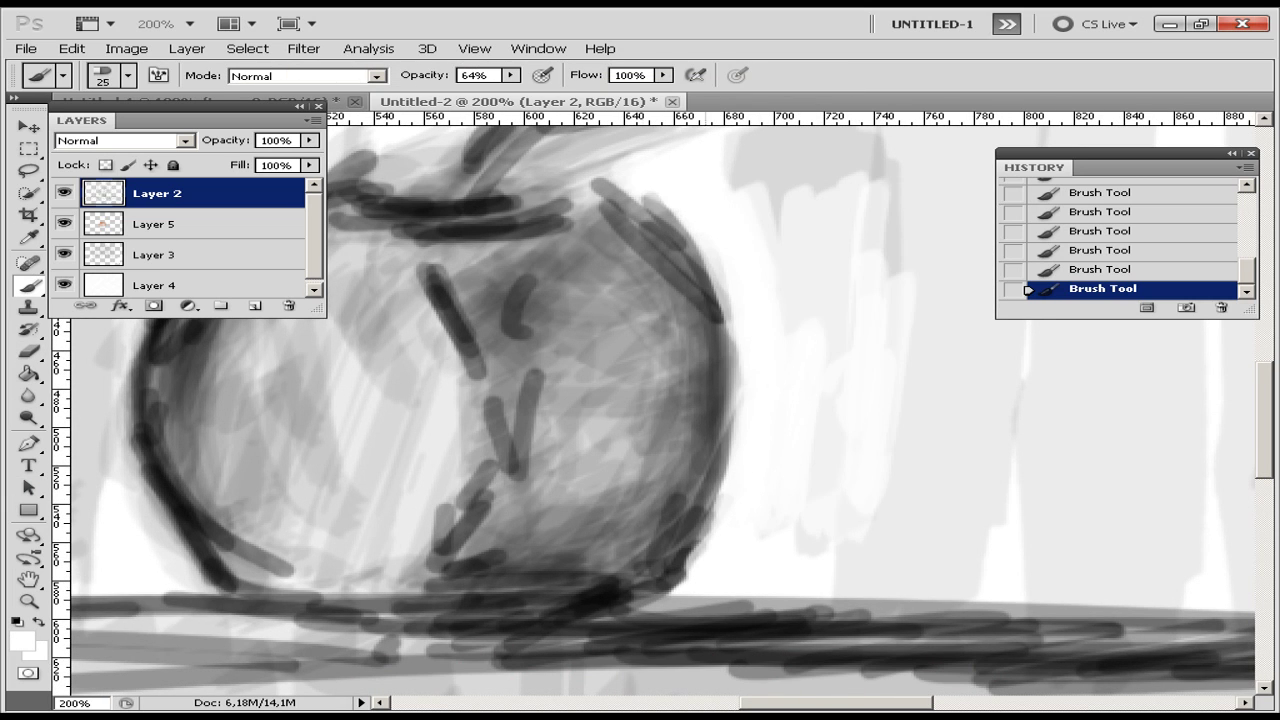
- Add white strokes around the apple's top and across the area near the stem
drag(960, 400, 780, 170)
drag(600, 300, 820, 570)
drag(870, 370, 730, 420)
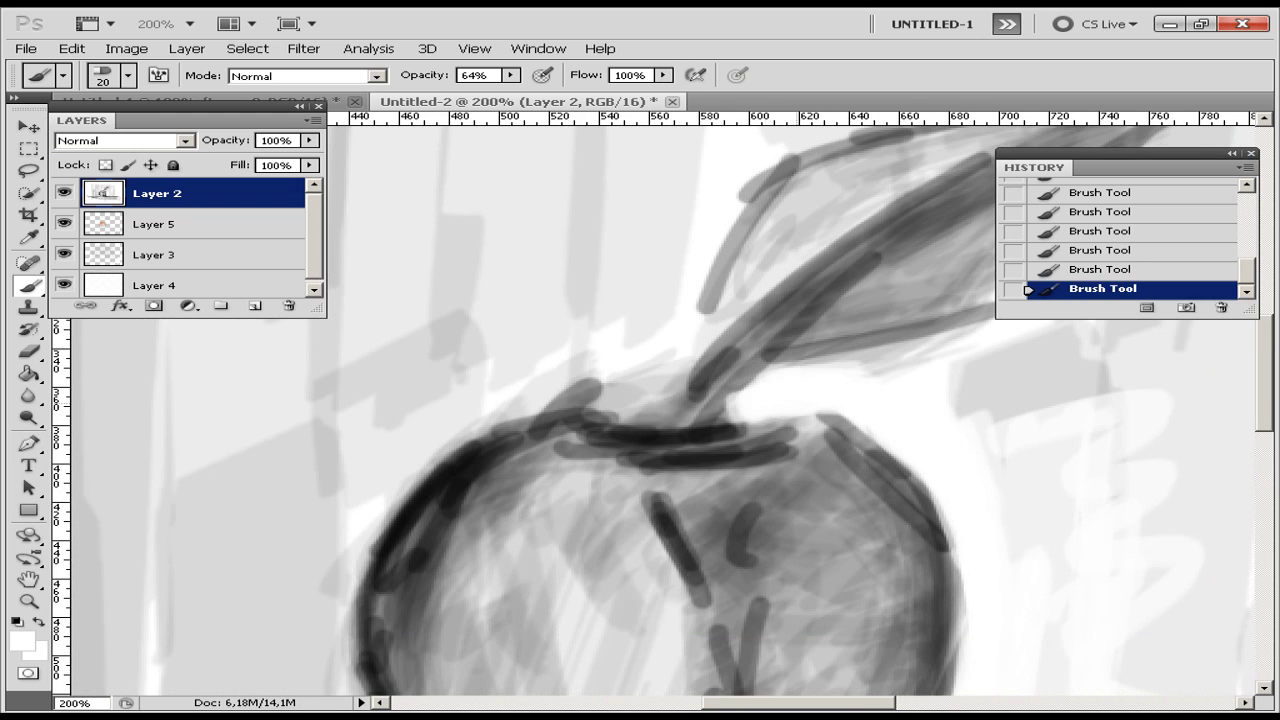
drag(1050, 360, 860, 375)
drag(1015, 350, 715, 405)
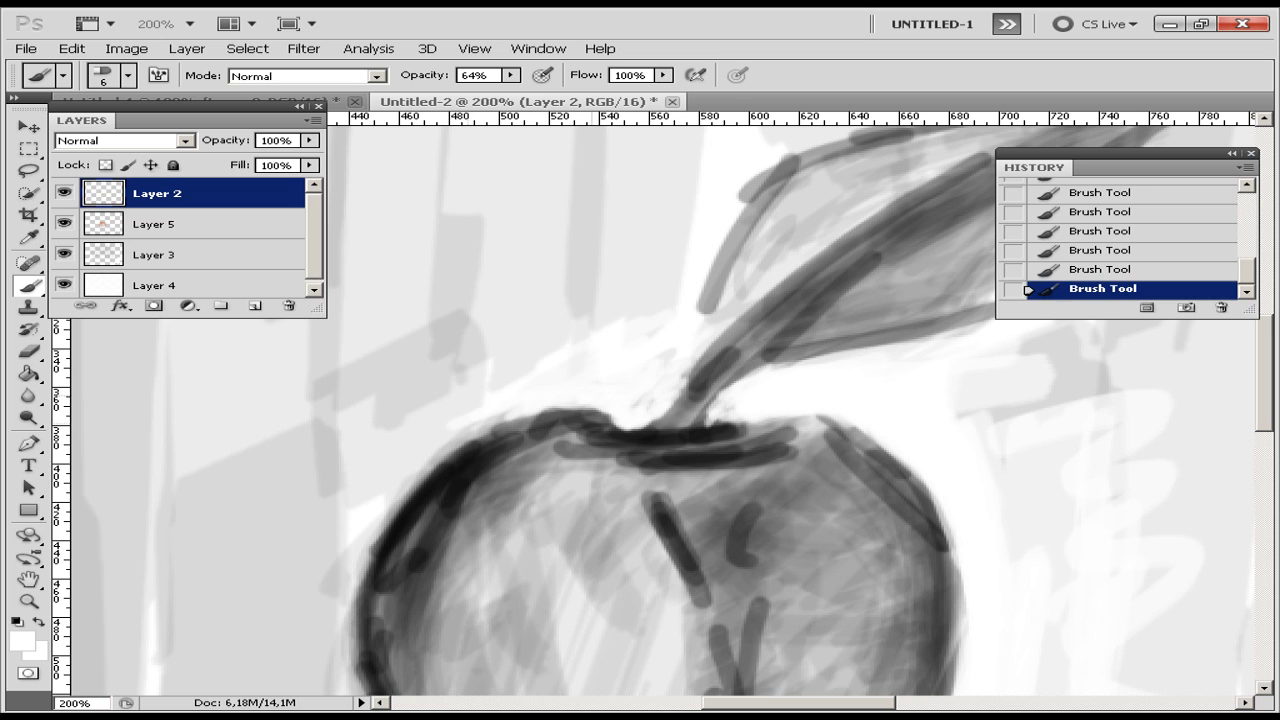
- Add light strokes across the leaf and move colour Layer 5 above sketch Layer 2
drag(640, 400, 760, 235)
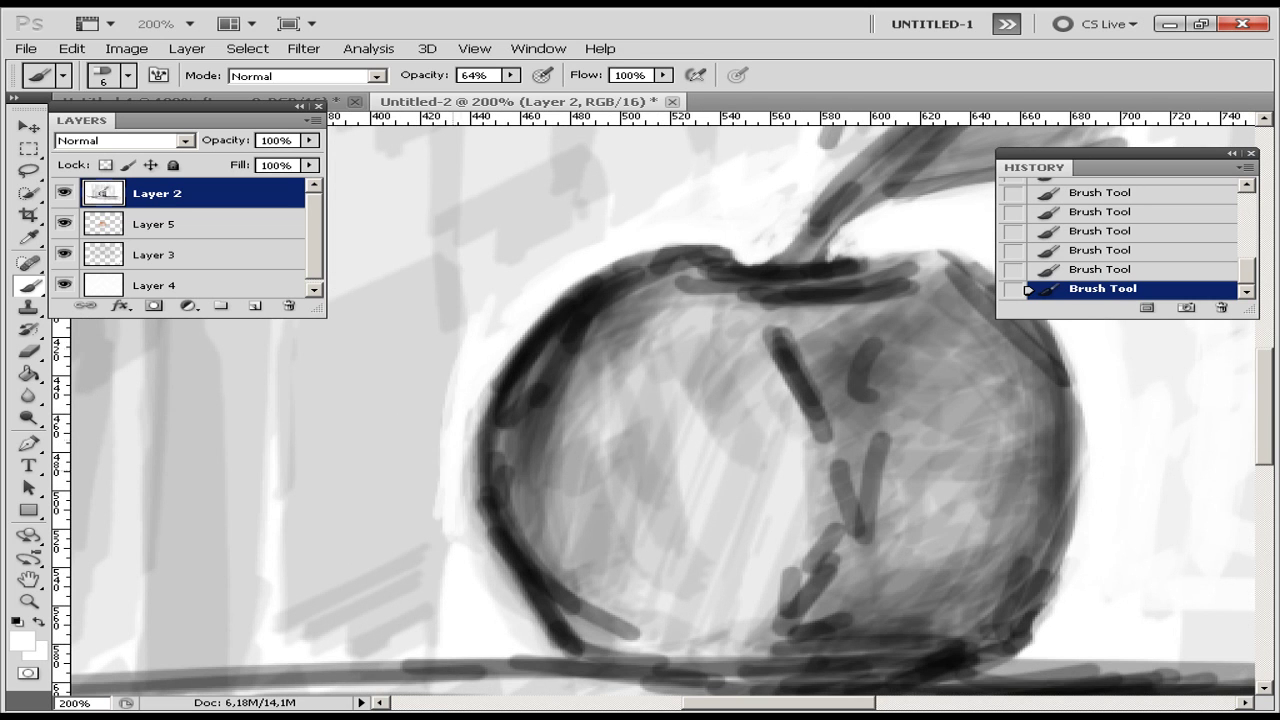
scroll(585, 650, up, 3)
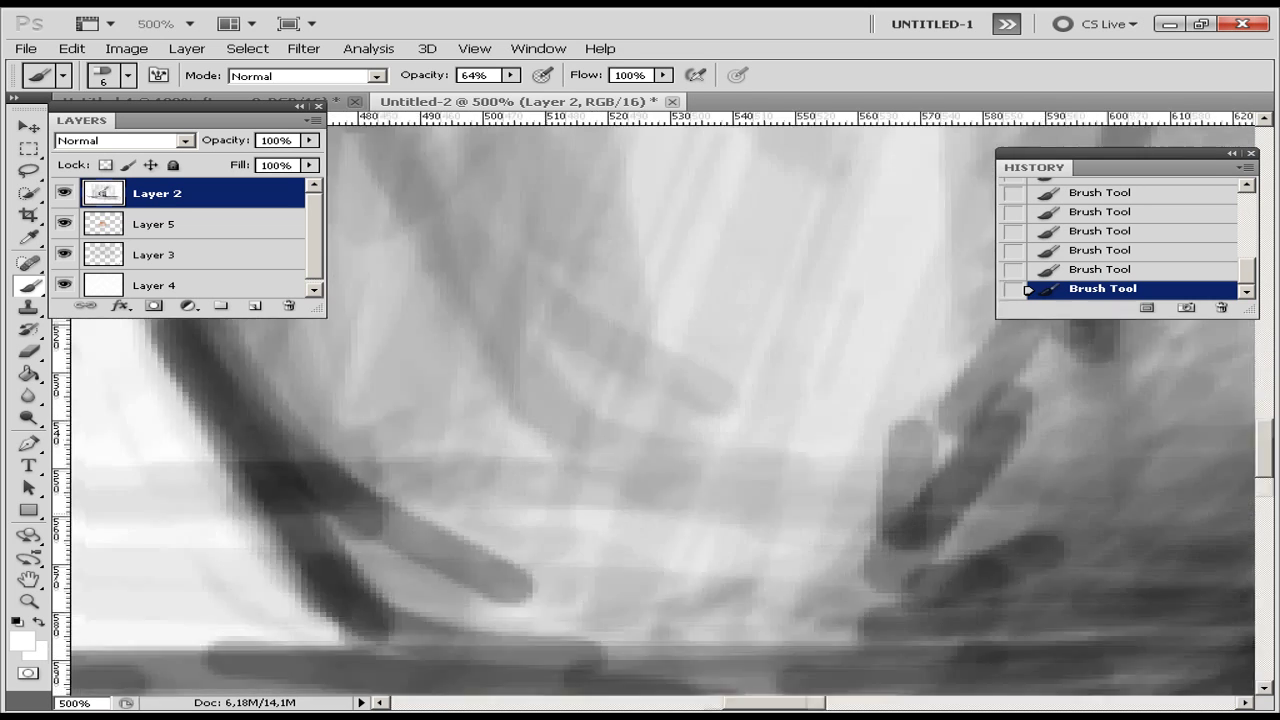
drag(900, 400, 185, 400)
scroll(700, 350, down, 4)
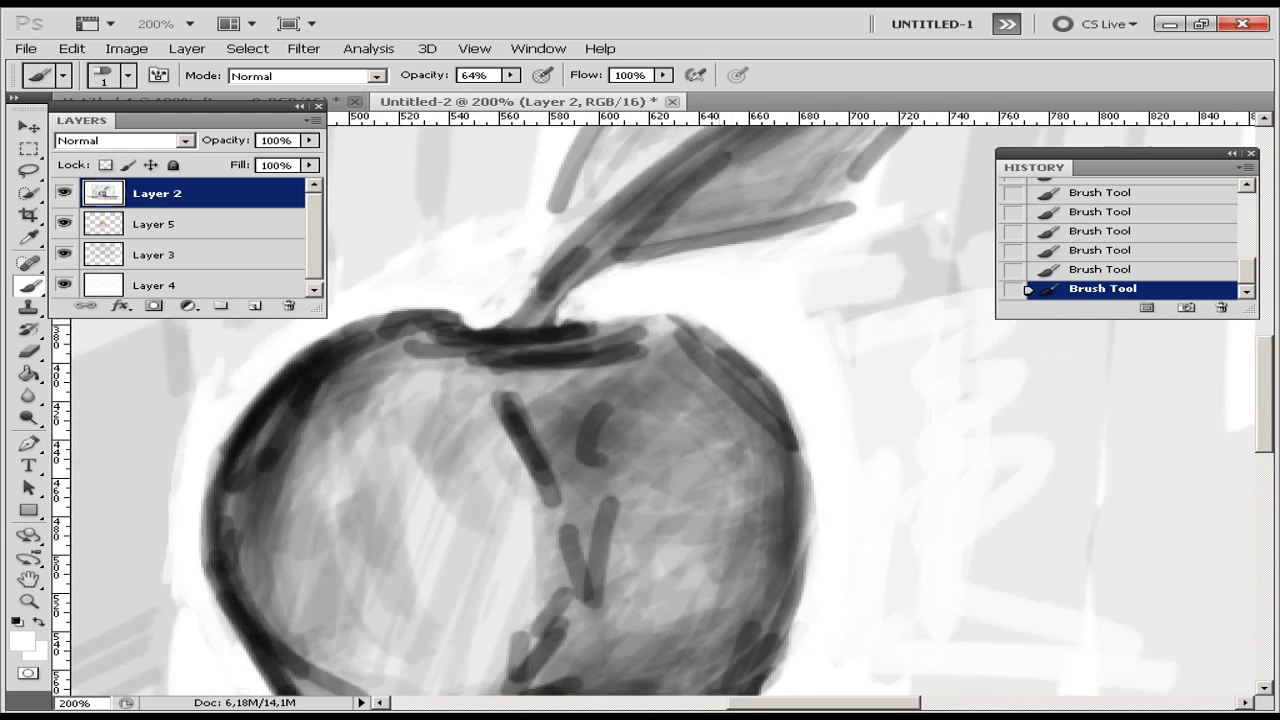
scroll(700, 350, up, 2)
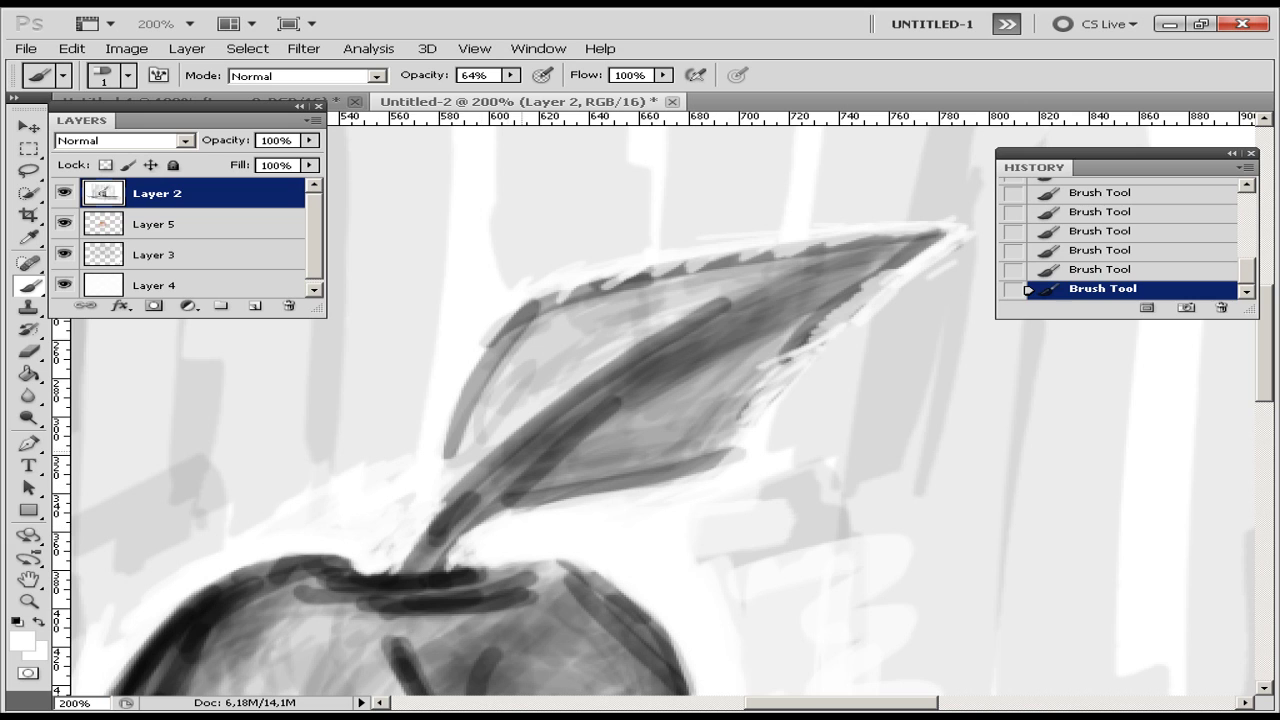
drag(560, 330, 840, 260)
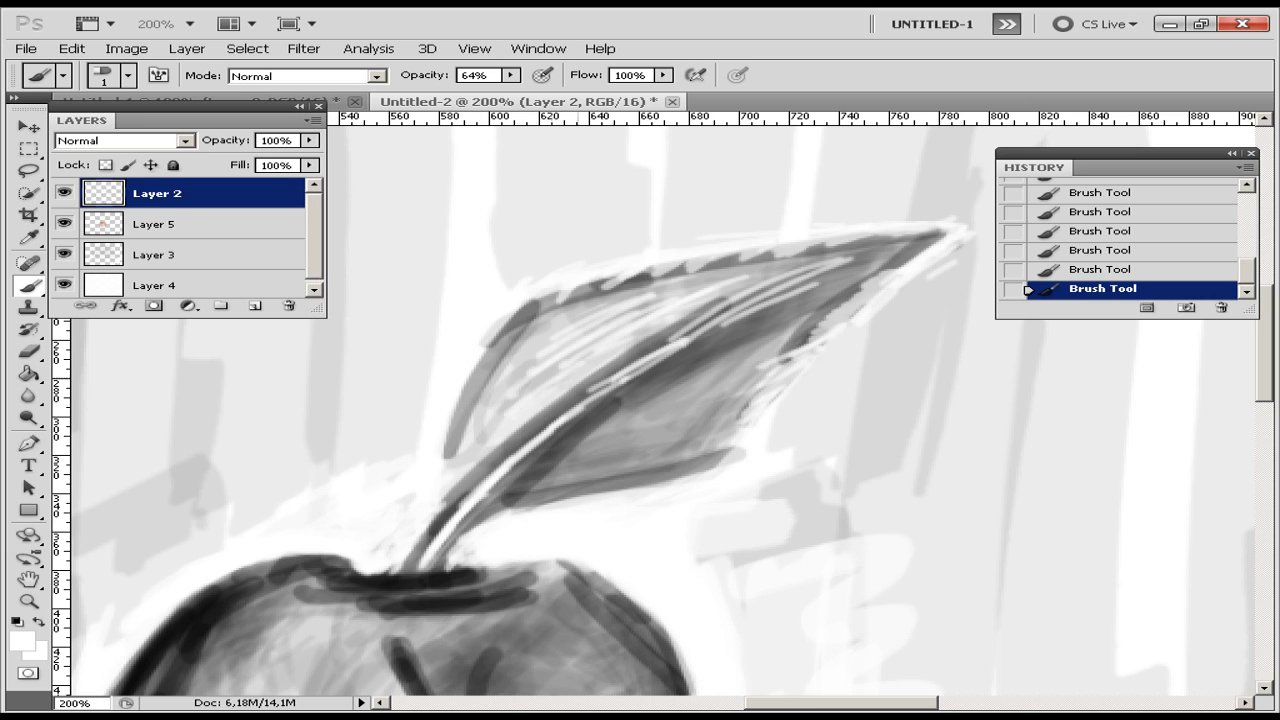
drag(153, 224, 153, 186)
drag(640, 560, 960, 280)
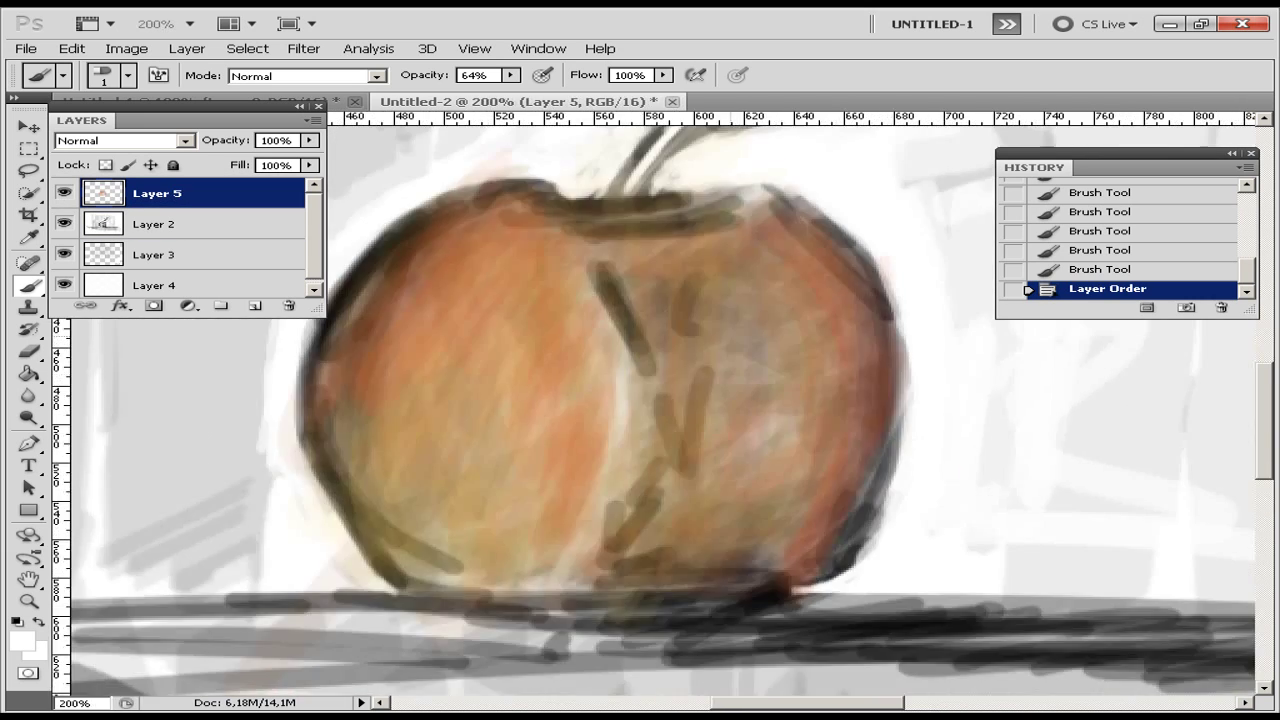
- Move background Layer 3 to the top and brush eyedropped light grey along the apple's left edge
drag(153, 254, 153, 186)
alt+click(460, 450)
drag(485, 360, 470, 680)
drag(530, 550, 500, 685)
drag(540, 275, 500, 500)
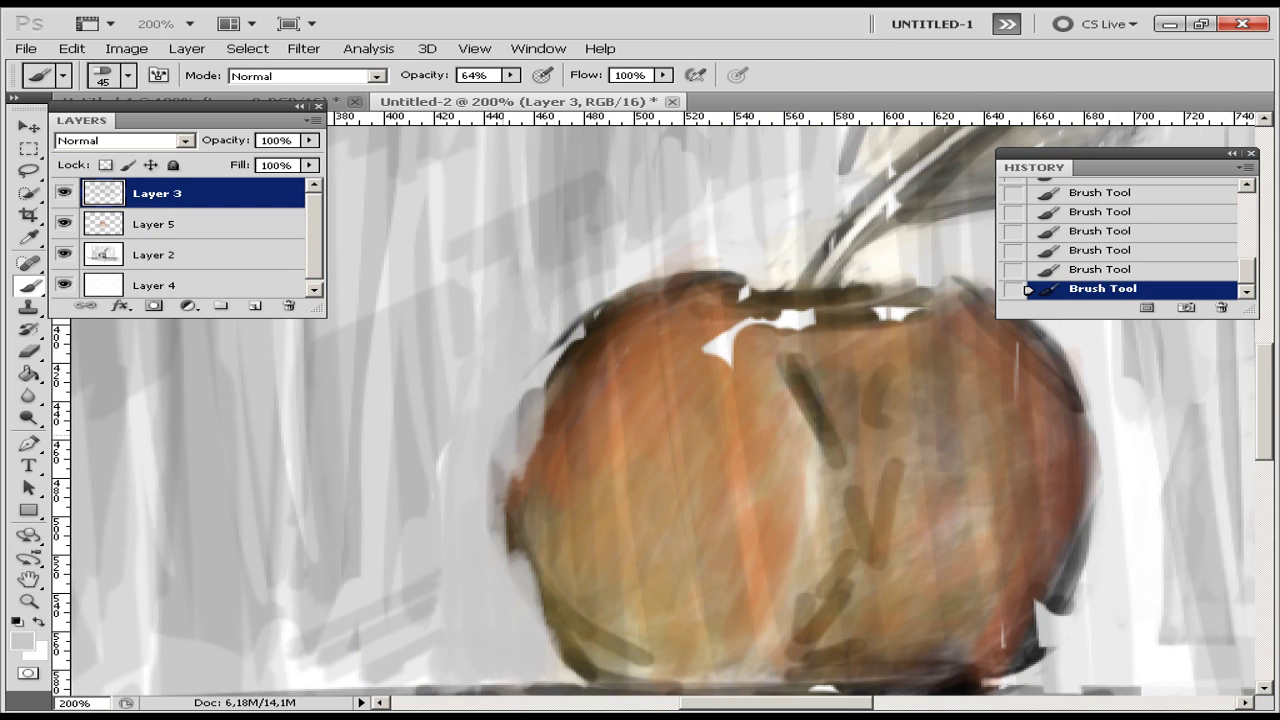
mouse_move(800, 500)
mouse_down()
mouse_move(515, 434)
mouse_move(400, 391)
mouse_move(400, 360)
mouse_up()
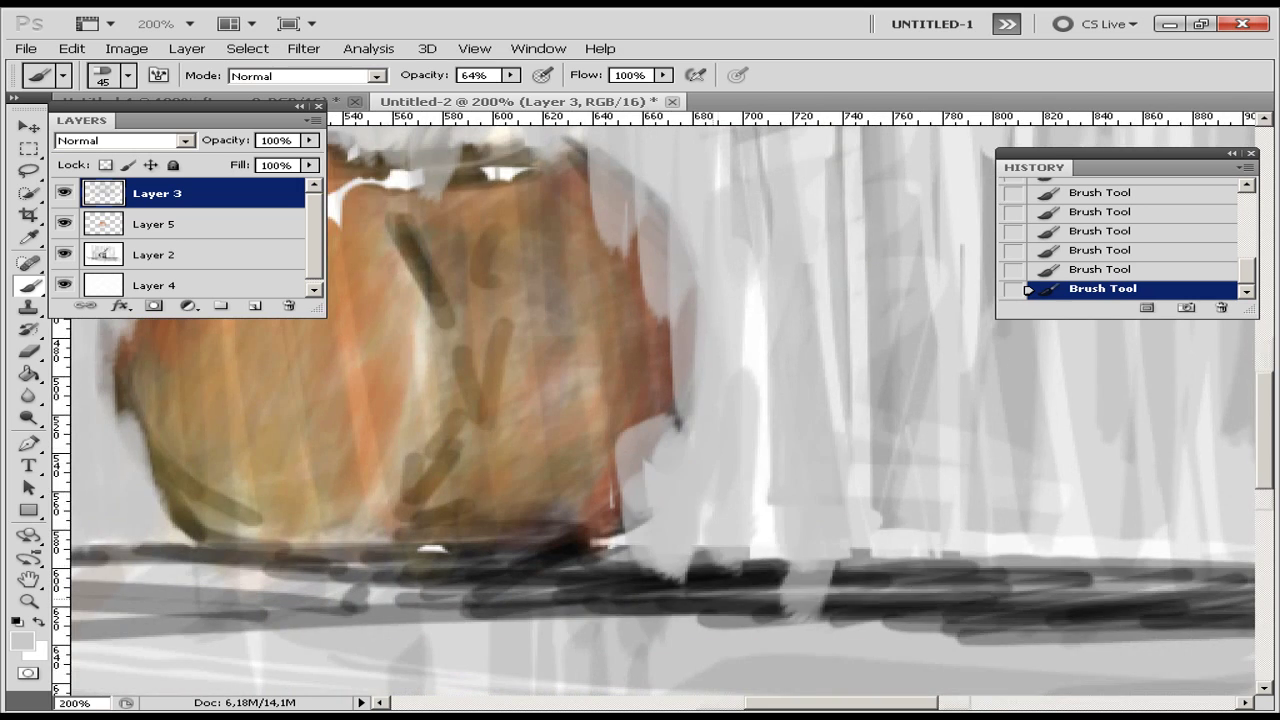
key(ctrl+minus)
key(ctrl+minus)
- Paint five black vertical bars on the background around the apple
click(22, 640)
click(737, 249)
drag(772, 157, 752, 485)
drag(722, 165, 716, 480)
drag(424, 158, 428, 475)
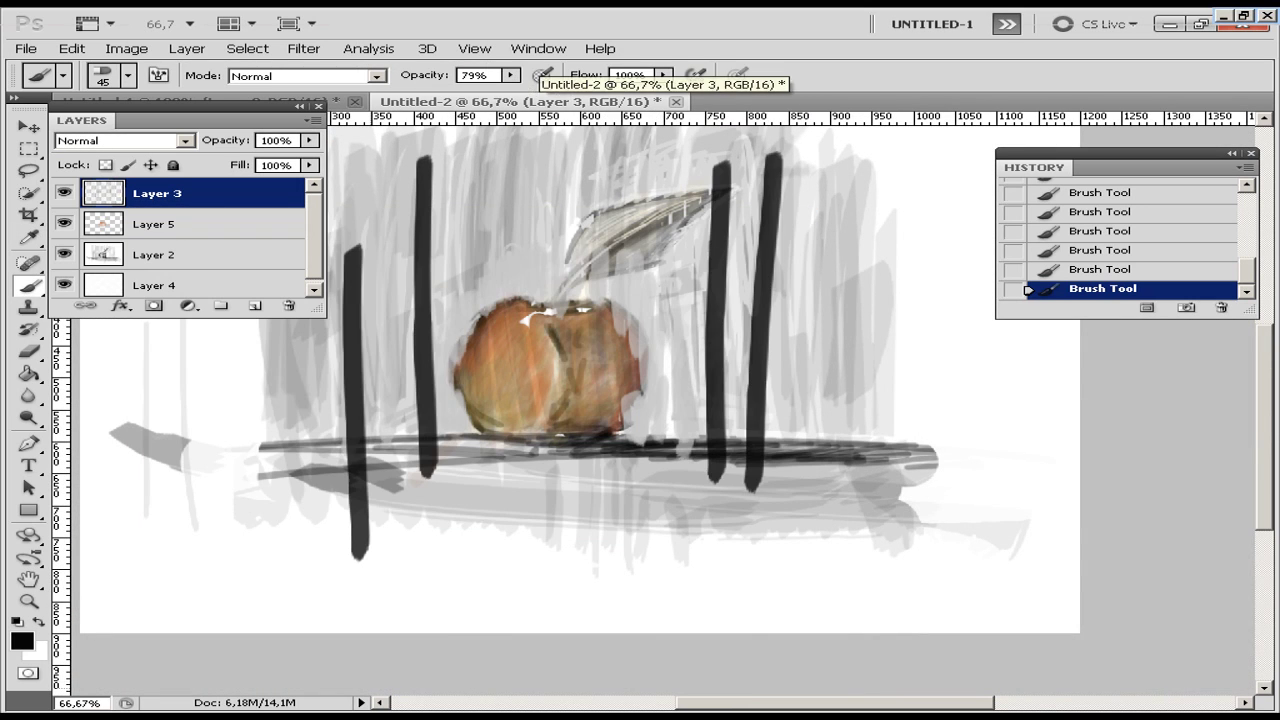
drag(535, 128, 543, 300)
drag(608, 162, 592, 425)
- Erase white streaks across the black bars and the apple area
key(e)
drag(422, 165, 425, 365)
drag(415, 175, 348, 430)
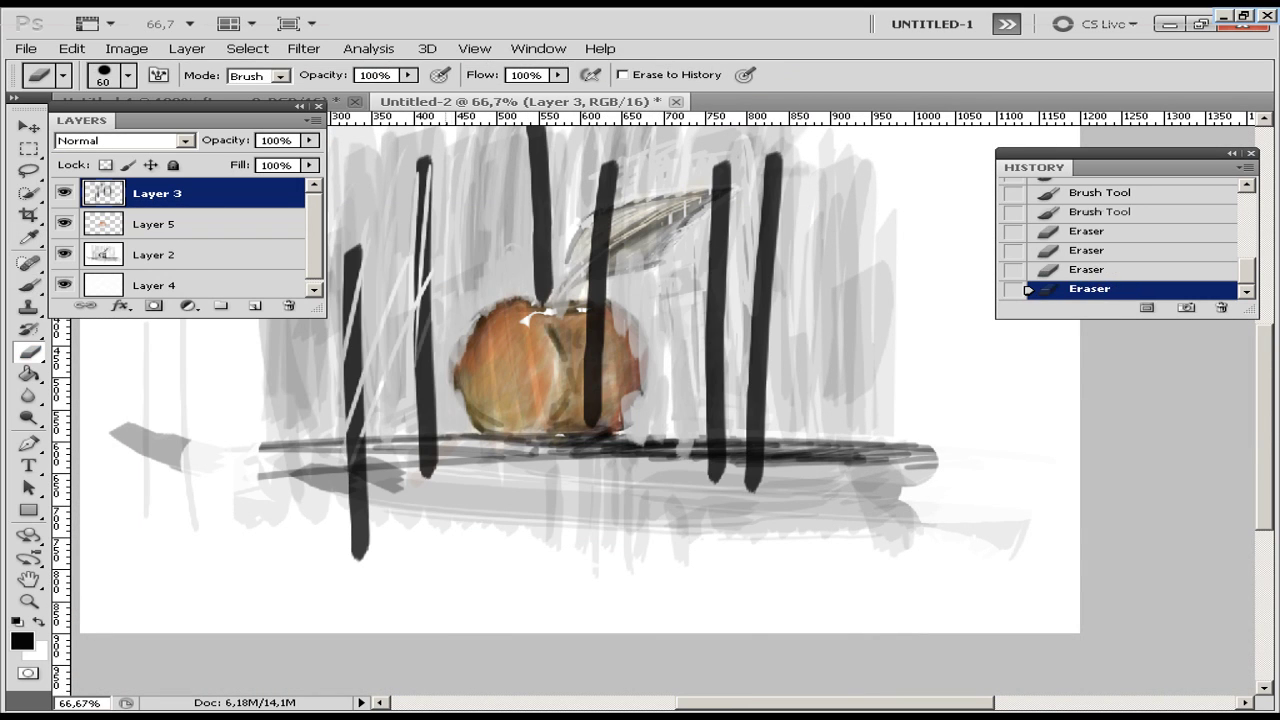
drag(418, 200, 424, 478)
drag(545, 185, 548, 315)
drag(608, 160, 600, 368)
drag(706, 216, 702, 436)
drag(778, 140, 758, 336)
drag(520, 182, 482, 234)
drag(678, 316, 632, 424)
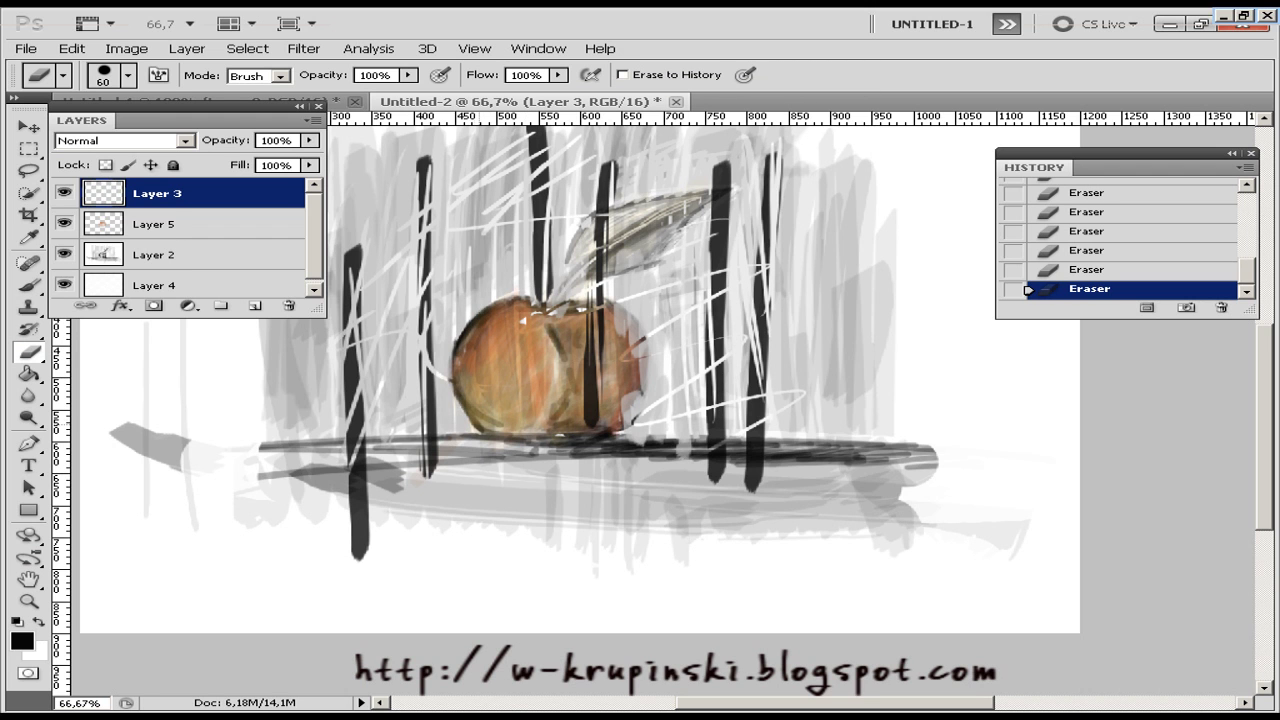
key(ctrl+alt+z)
key(ctrl+alt+z)
key(ctrl+alt+z)
key(ctrl+alt+z)
key(ctrl+alt+z)
key(ctrl+plus)
key(ctrl+plus)
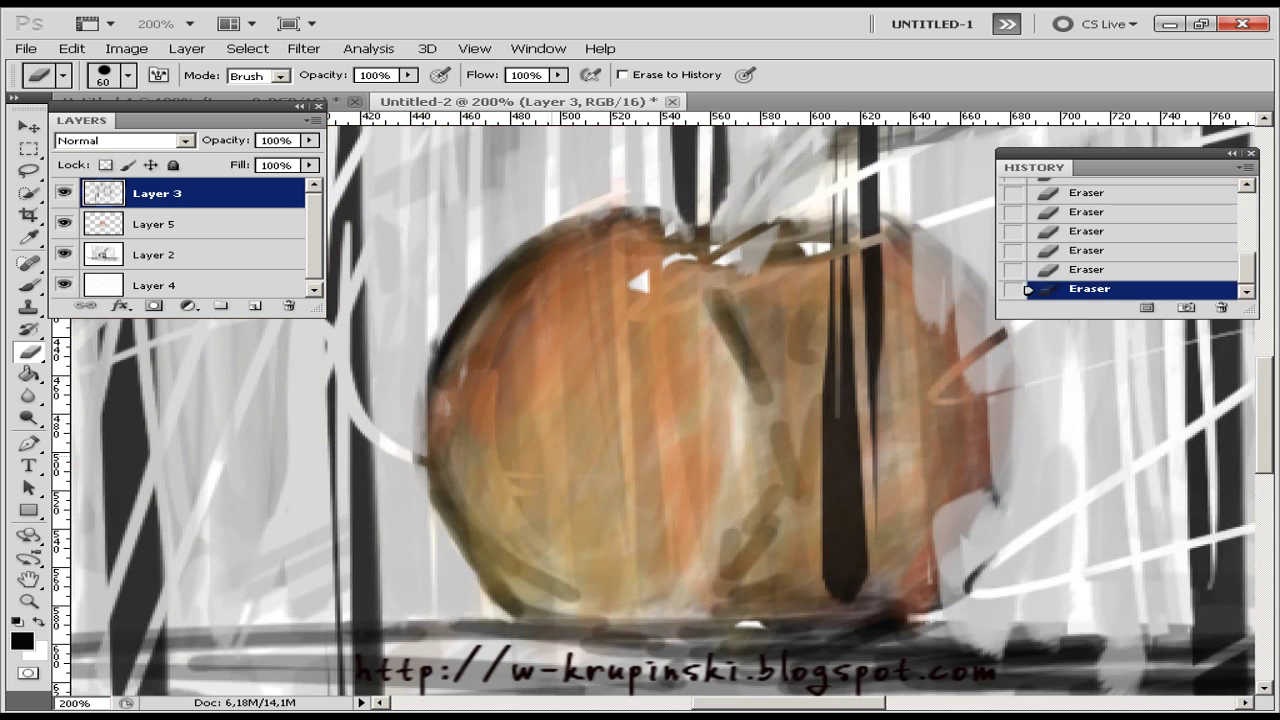
- Redo the last erase and restack layers so the background stroke layer is on top
key(ctrl+shift+z)
key(ctrl+shift+z)
key(ctrl+shift+z)
key(ctrl+shift+z)
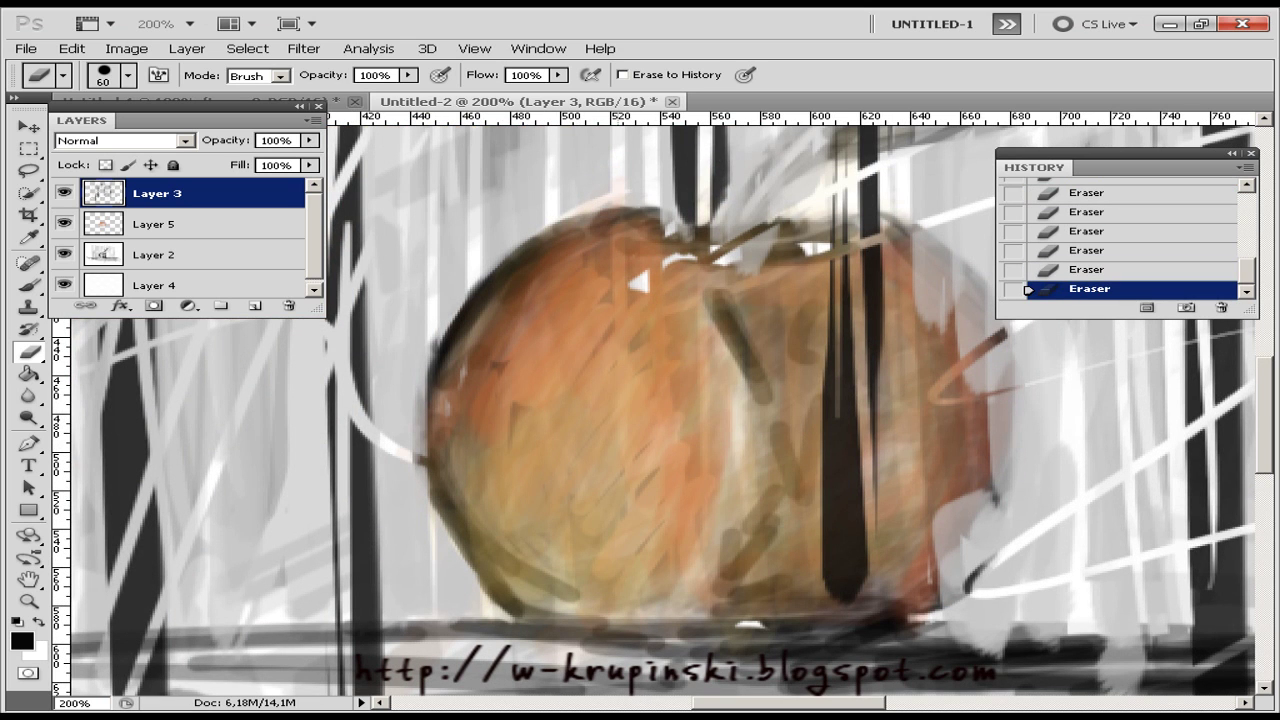
key(ctrl+[)
key(ctrl+[)
key(ctrl+])
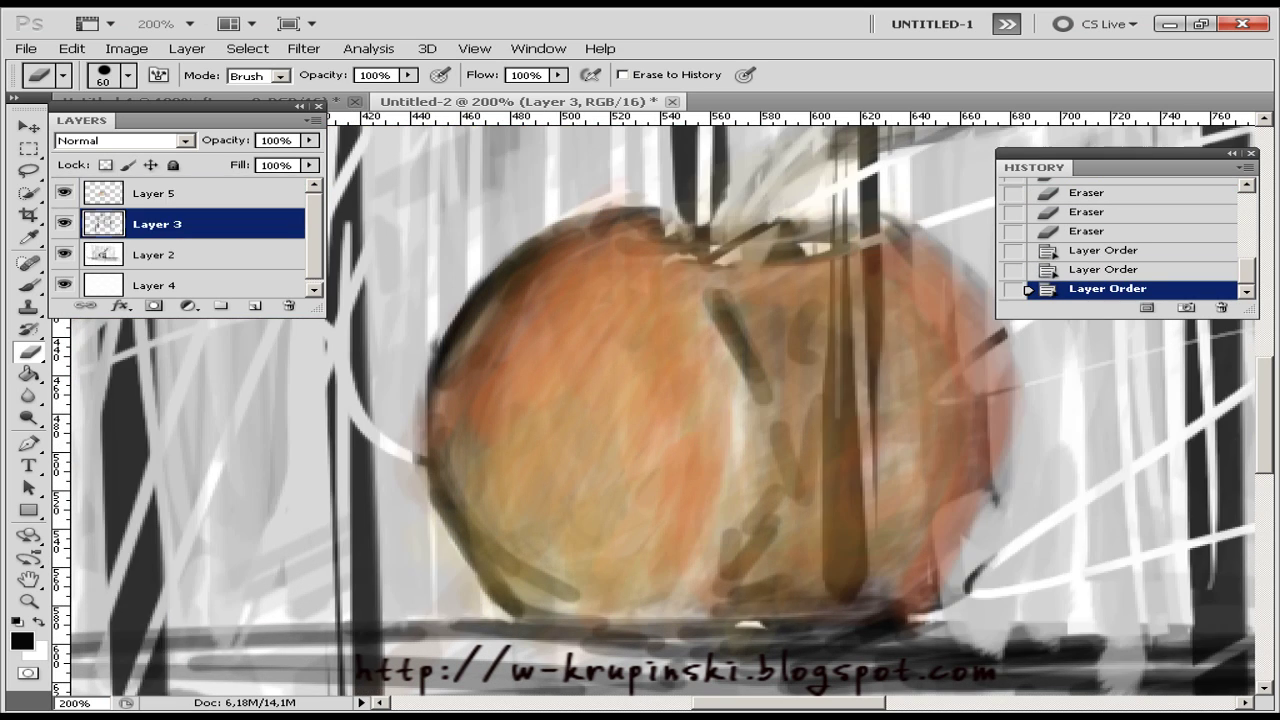
key(ctrl+shift+])
key(ctrl+[)
key(ctrl+[)
key(alt+])
key(ctrl+])
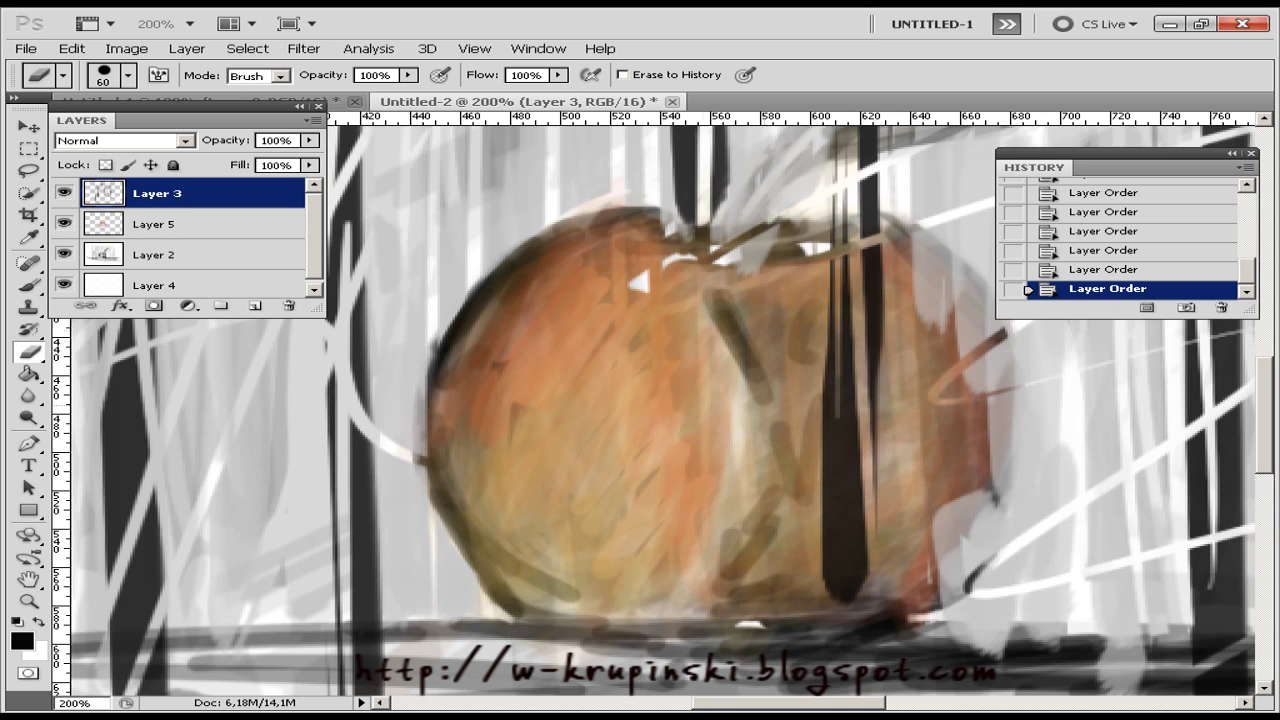
- Erase the apple's right side into a round edge and clear bars over its upper right
drag(845, 560, 980, 310)
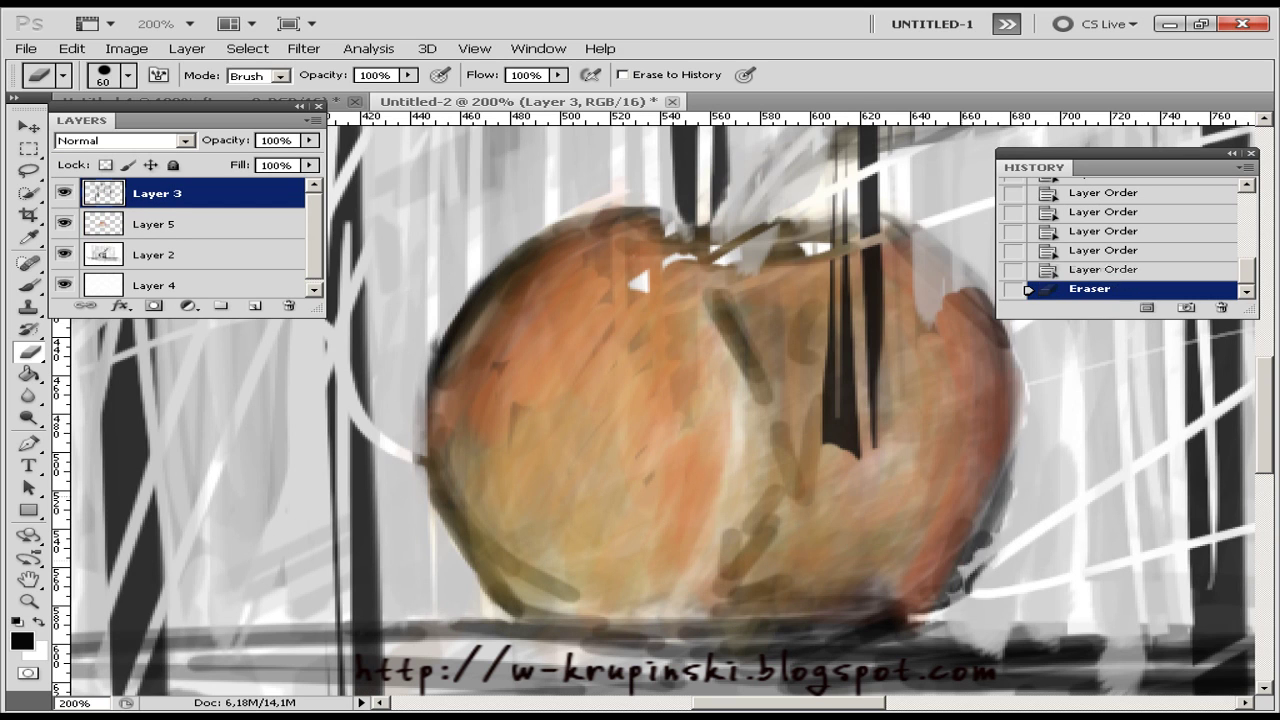
drag(950, 270, 600, 245)
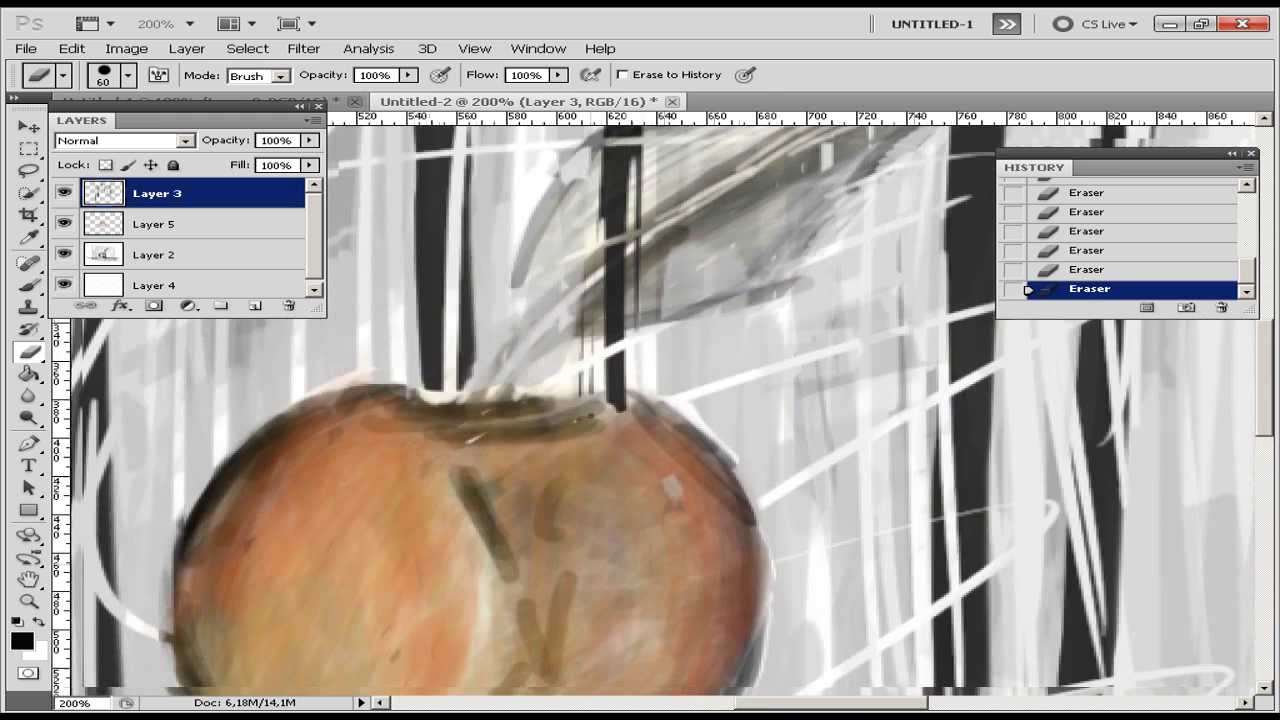
scroll(650, 400, up, 5)
scroll(650, 400, right, 5)
- Repaint the leaf's edges and tip pale and add a pale curved stem down to the apple
mouse_move(590, 260)
mouse_down()
mouse_move(905, 215)
mouse_move(700, 400)
mouse_up()
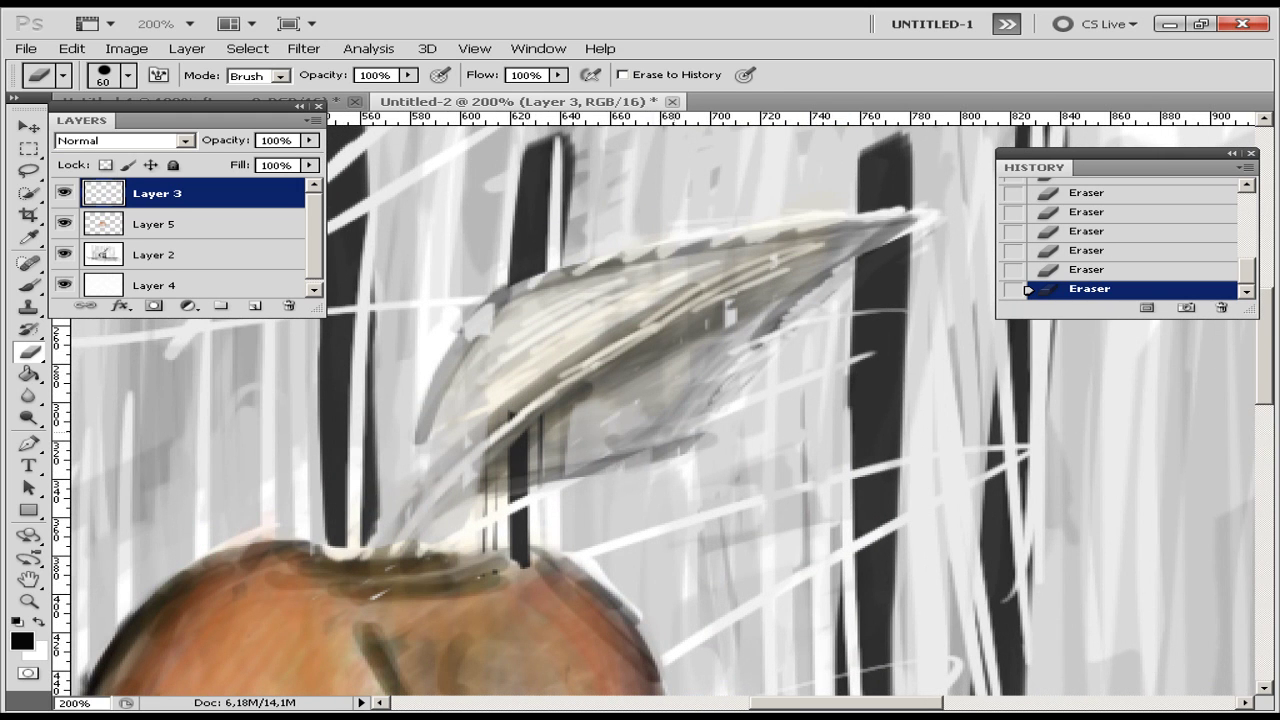
drag(485, 455, 420, 540)
drag(480, 350, 390, 530)
drag(560, 450, 760, 305)
drag(345, 455, 385, 540)
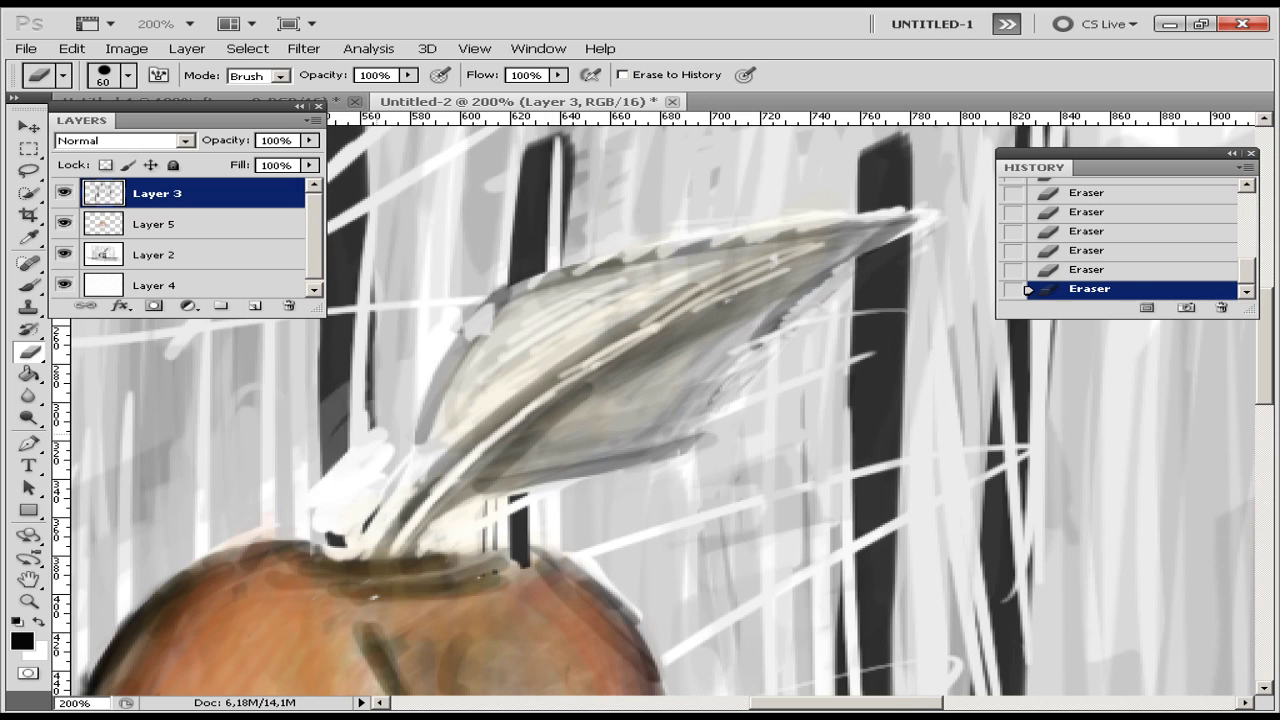
- Brush eyedropped light grey at 79% over the area left of the stem
key(b)
alt+click(300, 400)
drag(340, 290, 330, 525)
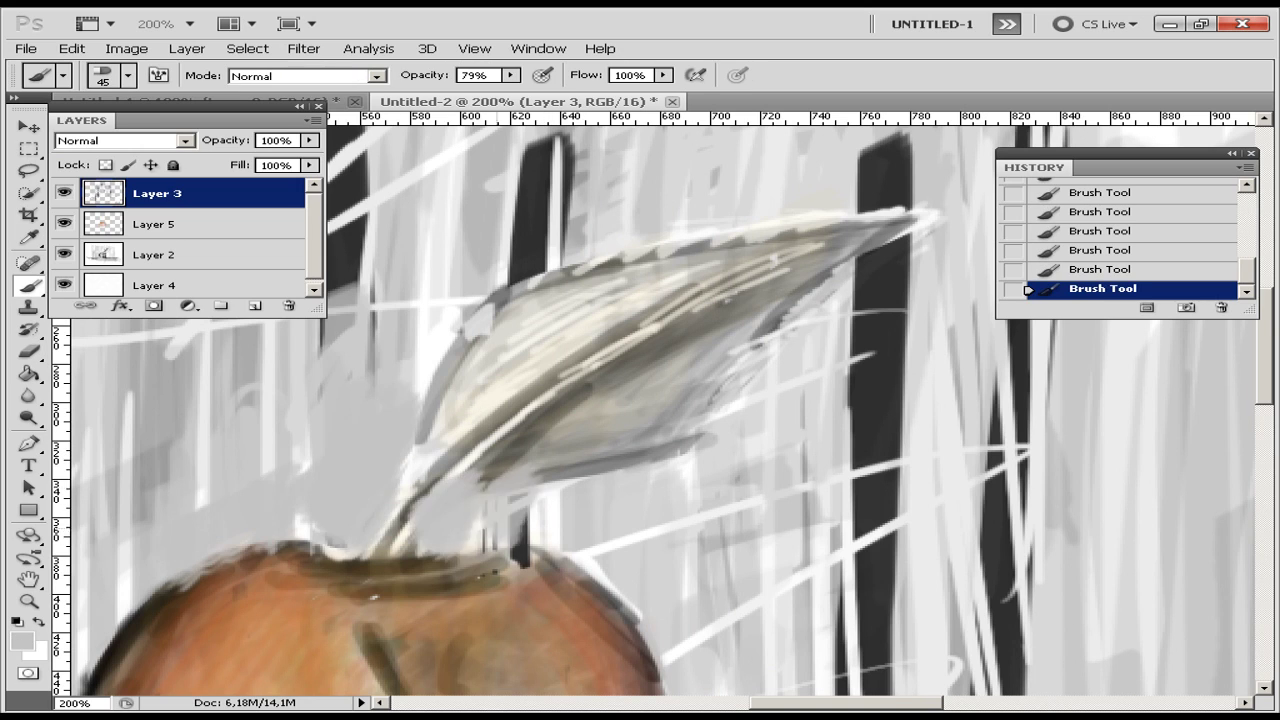
scroll(650, 400, down, 5)
scroll(650, 400, left, 3)
- Step back in History and erase the grey strokes below the table with a size 400 eraser
key(ctrl+minus)
key(ctrl+minus)
key(ctrl+minus)
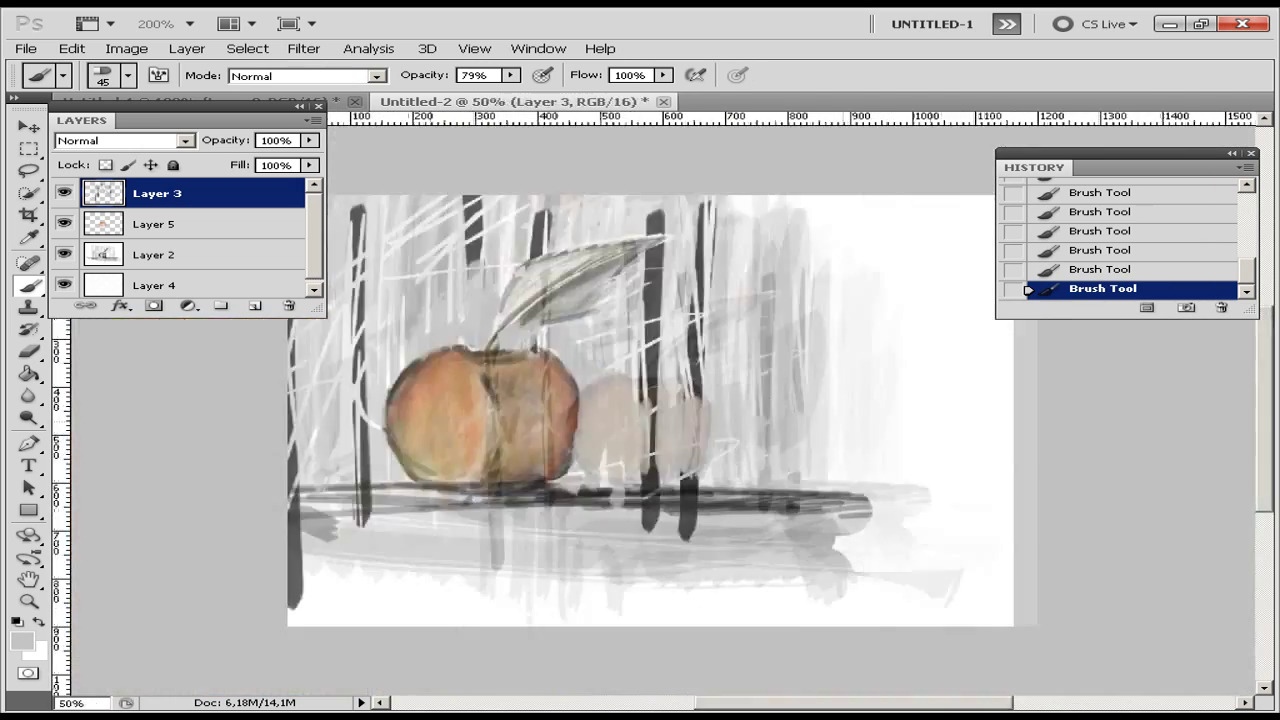
drag(570, 560, 635, 590)
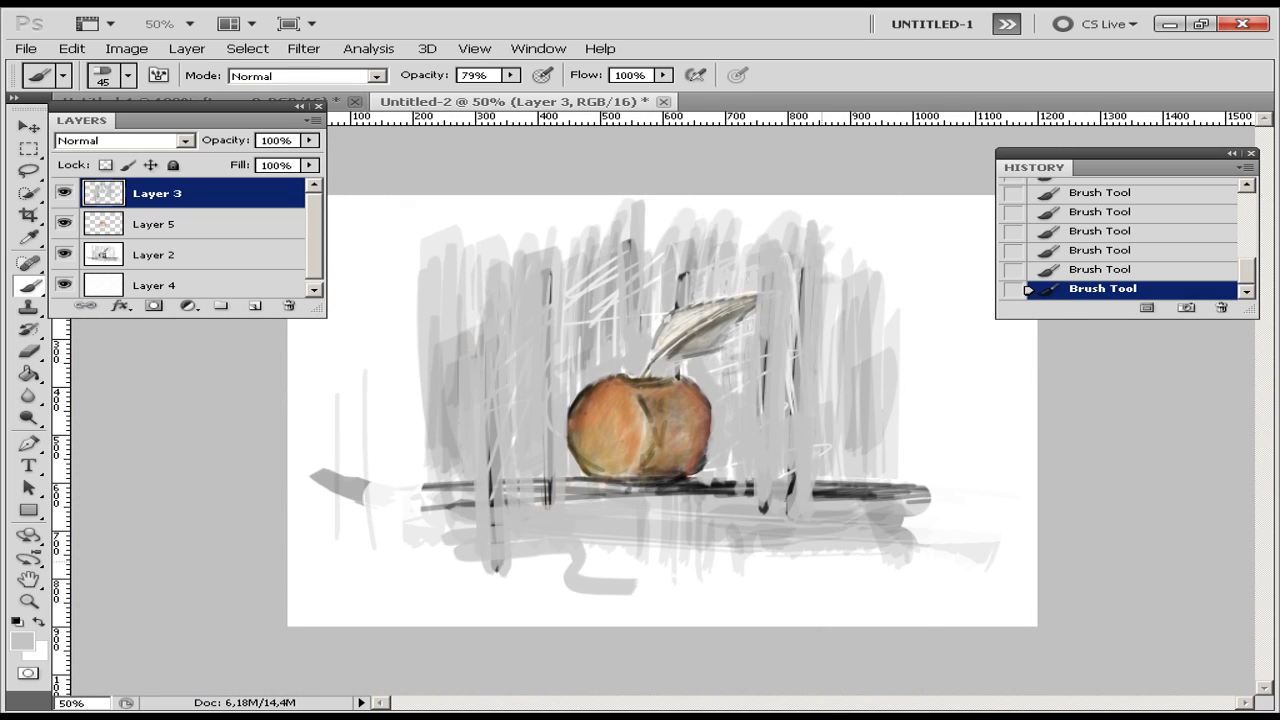
alt+click(660, 605)
key(e)
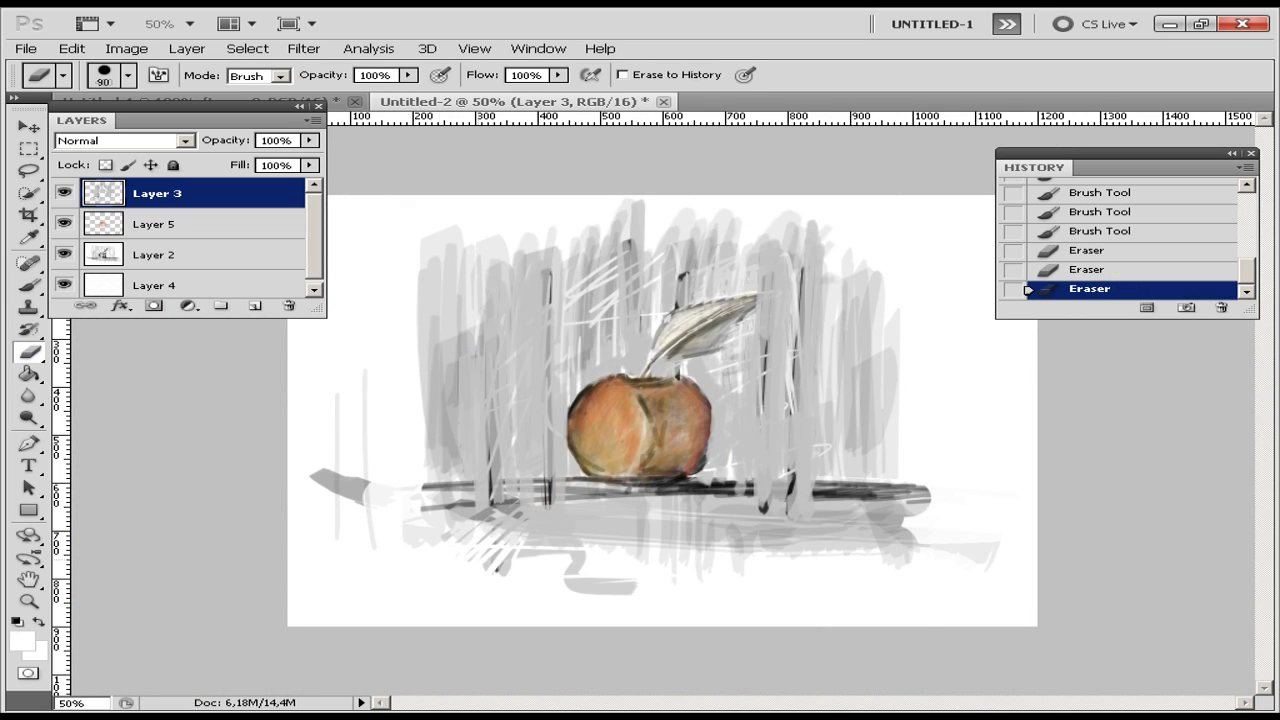
drag(460, 540, 620, 540)
click(1028, 231)
drag(470, 555, 610, 555)
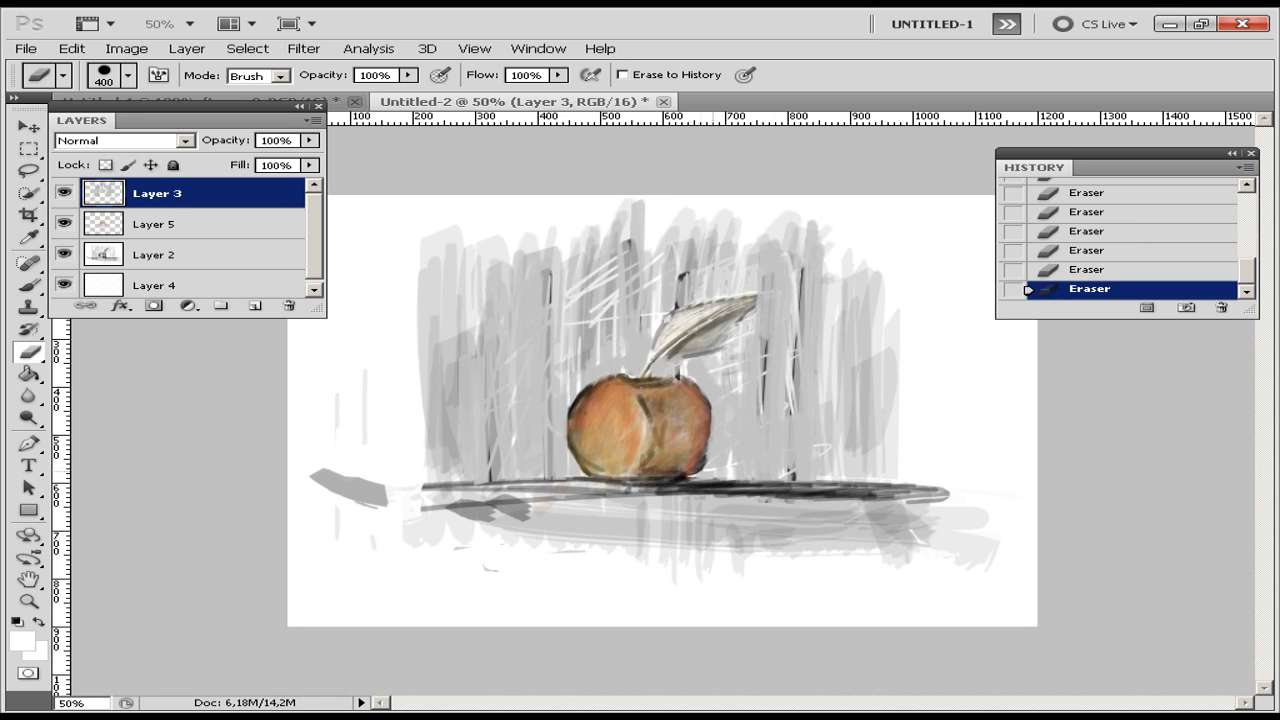
- Zoom in to inspect the canvas, then return to Layer 3 with the Eraser ready
key(z)
drag(772, 416, 790, 428)
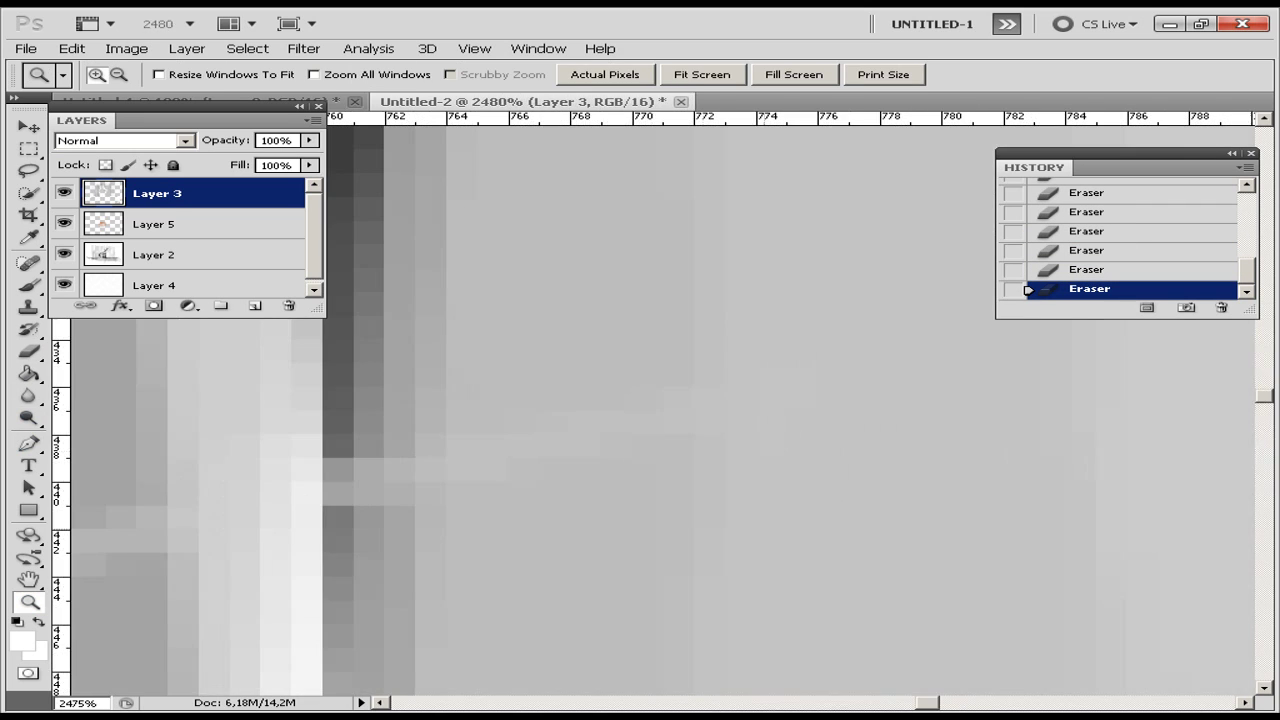
key(ctrl+minus)
key(ctrl+minus)
key(ctrl+minus)
key(ctrl+minus)
key(ctrl+minus)
key(ctrl+minus)
key(alt+bracketleft)
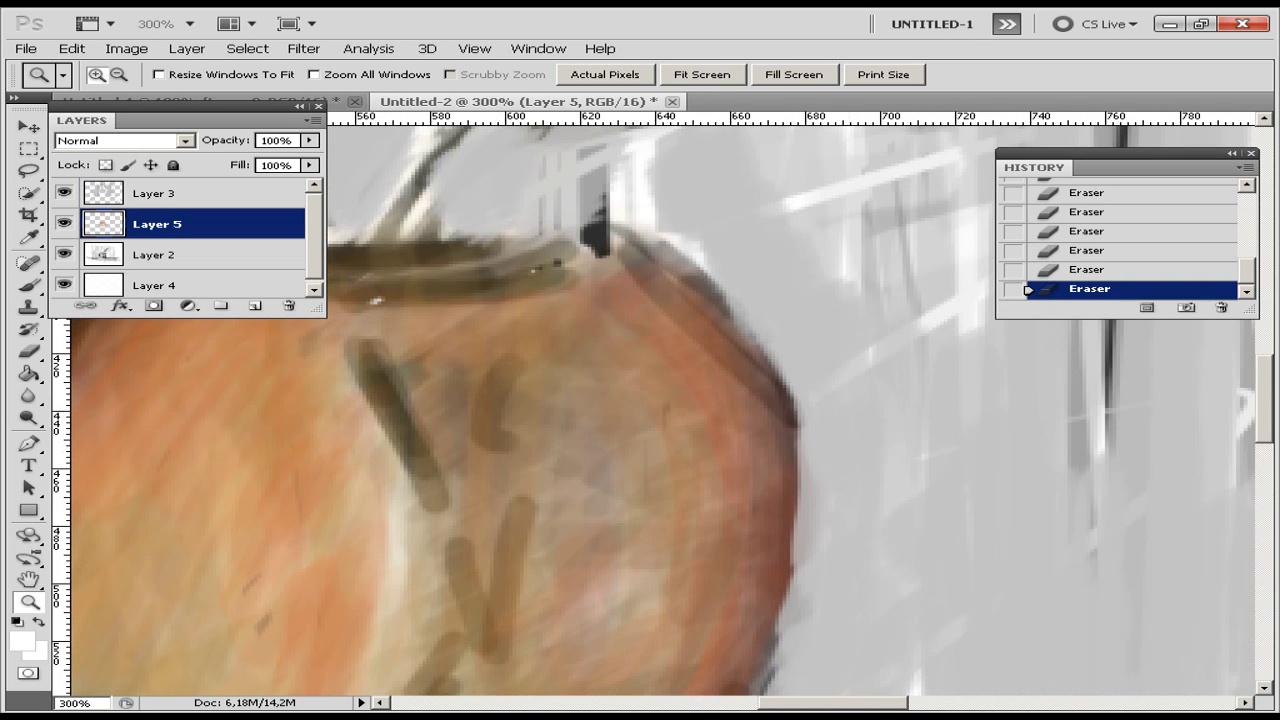
key(ctrl+minus)
key(alt+bracketright)
key(e)
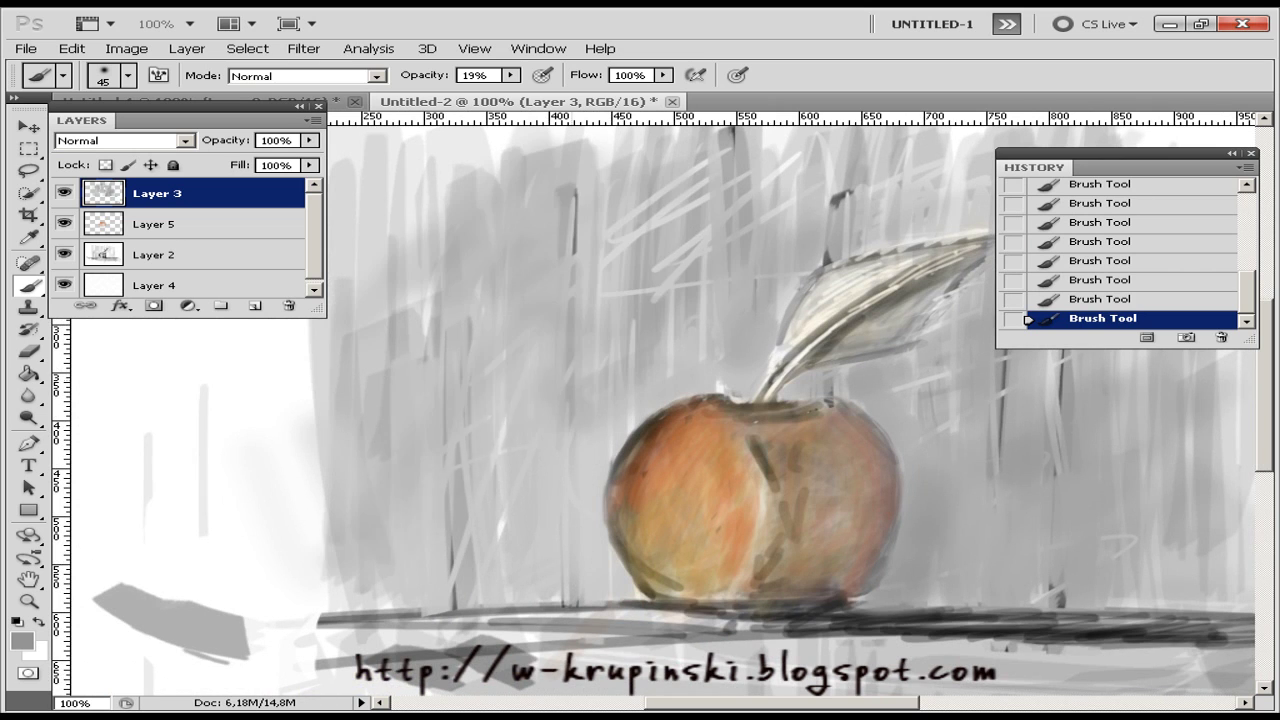
- Paint dark grey strokes across and beneath the shelf, shrinking the brush as you go
drag(750, 480, 548, 300)
key(i)
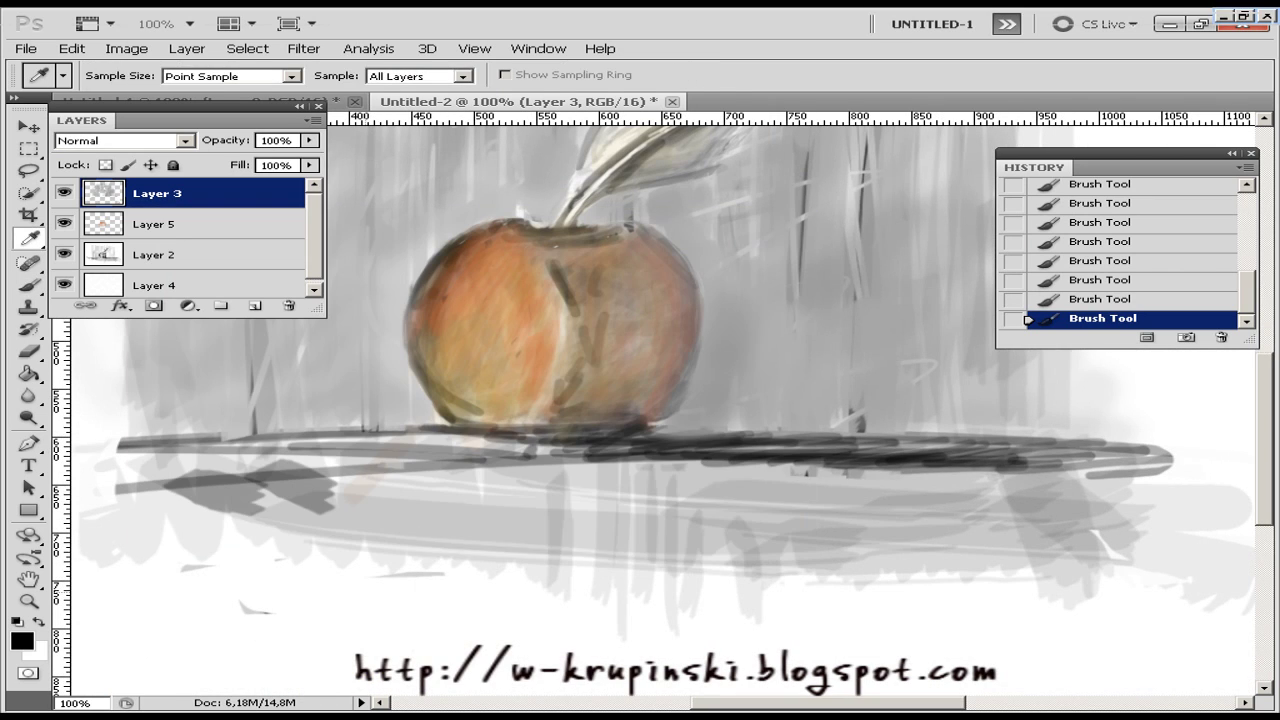
key(b)
drag(110, 500, 1160, 480)
drag(1140, 530, 290, 545)
key(bracketleft)
drag(570, 485, 845, 447)
key(bracketleft)
drag(550, 460, 1000, 540)
- Darken the shelf shadow further, redoing the left half's strokes darker
drag(1130, 450, 440, 460)
mouse_move(510, 440)
mouse_down()
mouse_move(1130, 470)
mouse_move(620, 500)
mouse_move(1160, 560)
mouse_up()
drag(110, 470, 600, 510)
drag(920, 560, 170, 570)
key(ctrl+alt+z)
key(ctrl+alt+z)
key(ctrl+alt+z)
drag(260, 440, 900, 440)
drag(470, 540, 200, 570)
- Sample orange from the apple, then try a light peach before settling on orange
alt+click(471, 374)
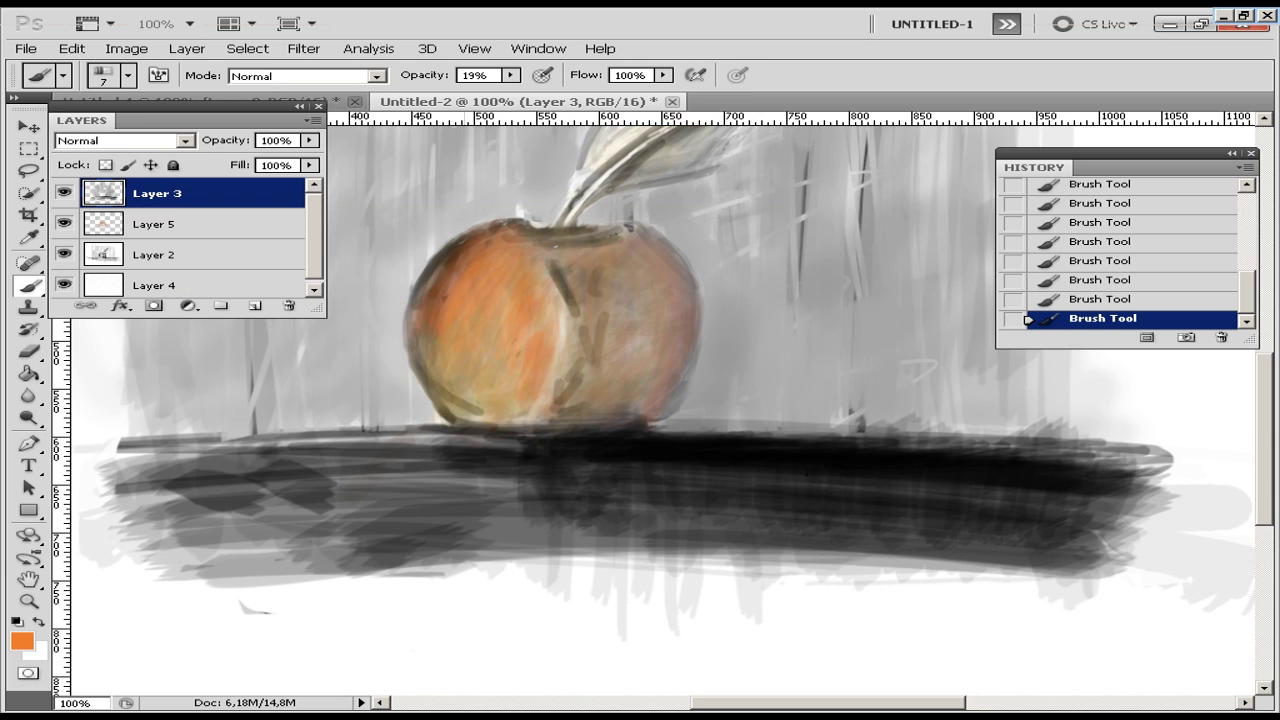
click(22, 641)
click(243, 263)
key(Return)
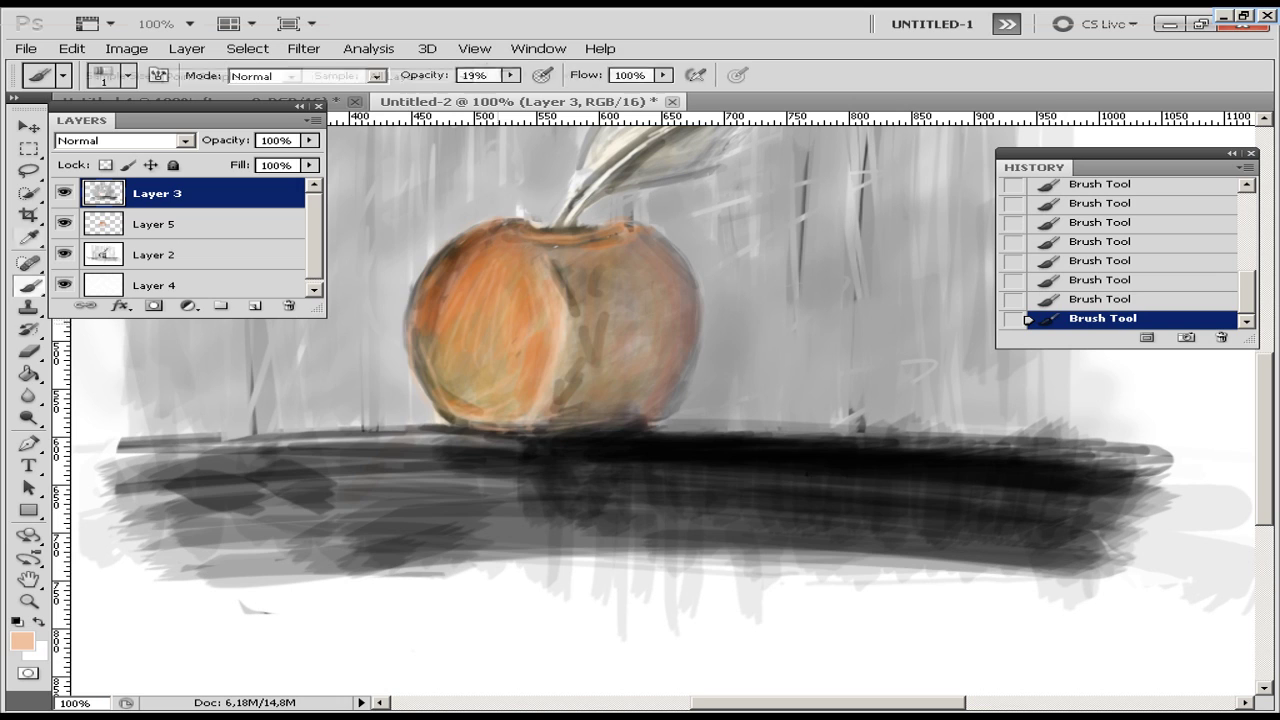
click(22, 641)
key(Return)
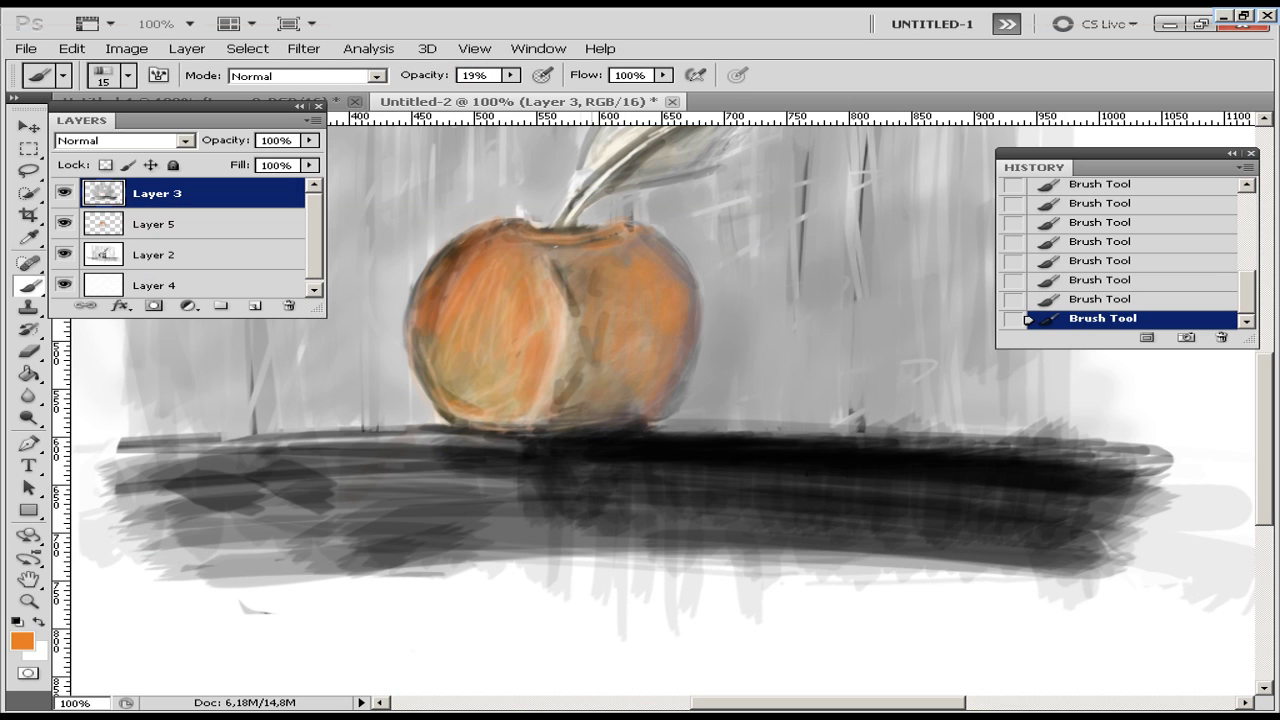
- Pick a yellow-green colour and brush it in strokes over the apple
key(i)
click(22, 641)
drag(496, 424, 496, 453)
key(Return)
key(b)
drag(520, 275, 515, 365)
drag(445, 290, 450, 400)
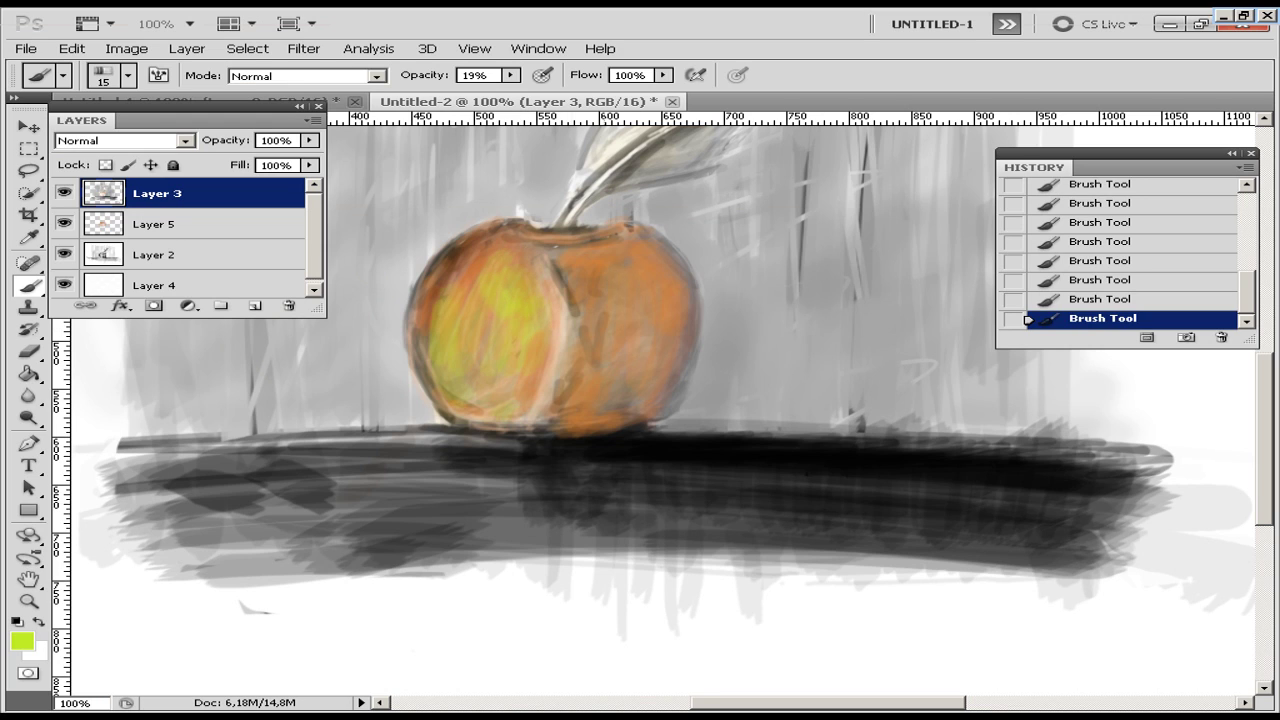
drag(645, 250, 590, 420)
- Paint pale white strokes down the apple's centre and left side
key(x)
drag(538, 255, 530, 430)
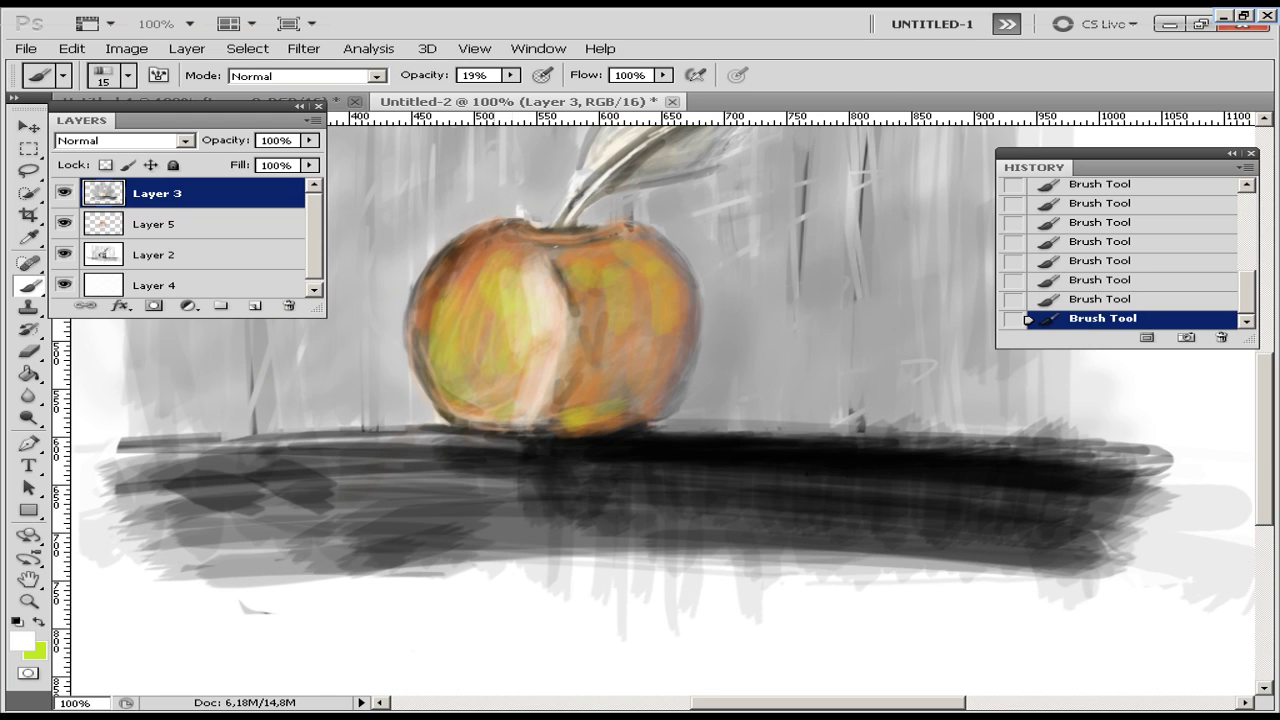
drag(460, 255, 450, 415)
drag(470, 230, 425, 340)
mouse_move(545, 235)
mouse_down()
mouse_move(590, 245)
mouse_move(575, 350)
mouse_up()
- Paint black strokes on the apple's lower right with an 80 px brush
alt+click(620, 460)
mouse_move(640, 245)
mouse_down()
mouse_move(660, 310)
mouse_move(640, 400)
mouse_move(583, 510)
mouse_up()
right_click(650, 408)
double_click(760, 530)
mouse_move(575, 330)
mouse_down()
mouse_move(470, 405)
mouse_move(560, 525)
mouse_up()
drag(560, 425, 520, 530)
- Sample orange from the apple and repaint orange strokes across it
alt+click(560, 430)
click(21, 641)
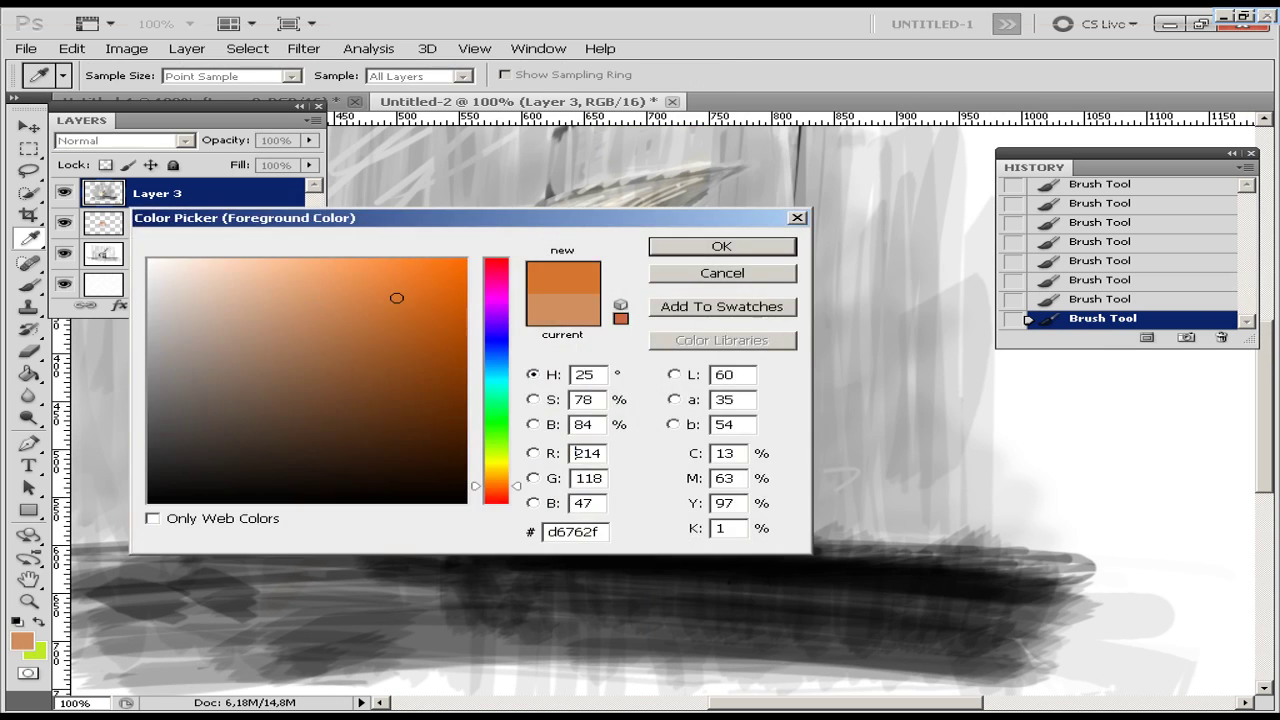
click(723, 246)
drag(565, 430, 495, 540)
drag(590, 350, 495, 410)
mouse_move(445, 365)
mouse_down()
mouse_move(365, 430)
mouse_move(330, 525)
mouse_up()
drag(480, 380, 425, 465)
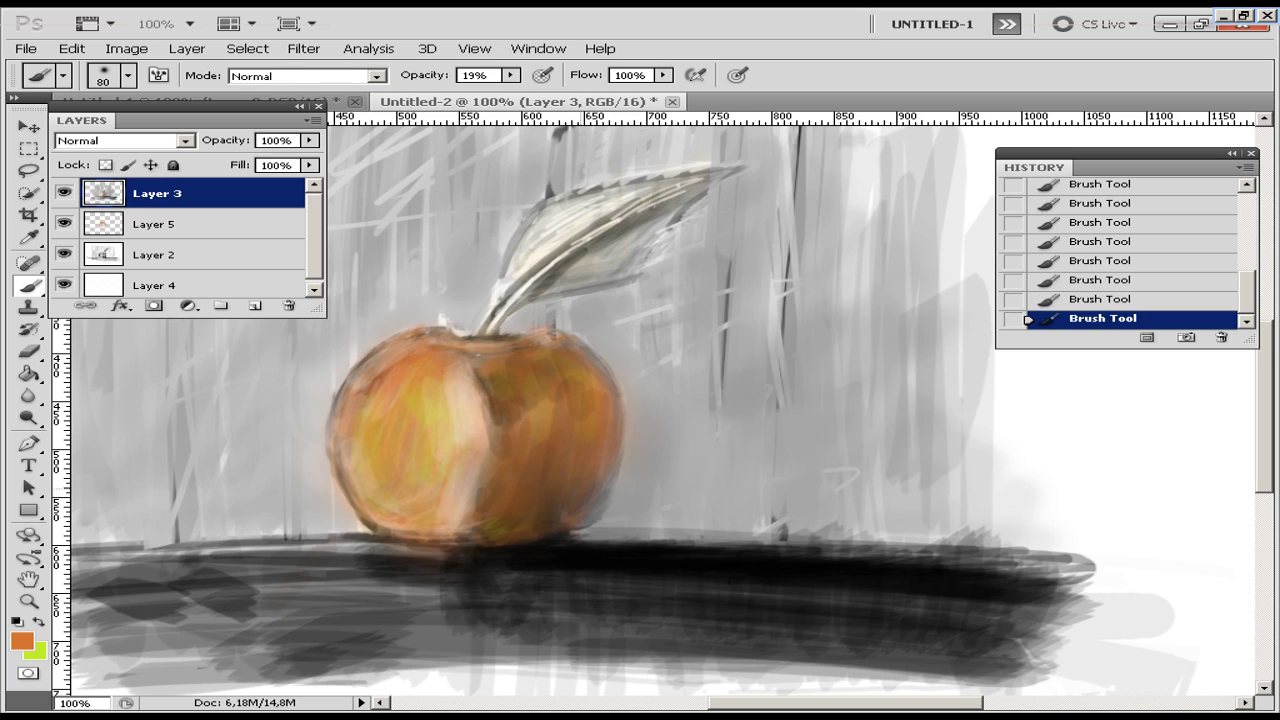
- Add a light highlight stroke down the apple, then soften its left edge with sampled grey
key(i)
key(b)
mouse_move(462, 376)
mouse_down()
mouse_move(466, 534)
mouse_move(472, 490)
mouse_up()
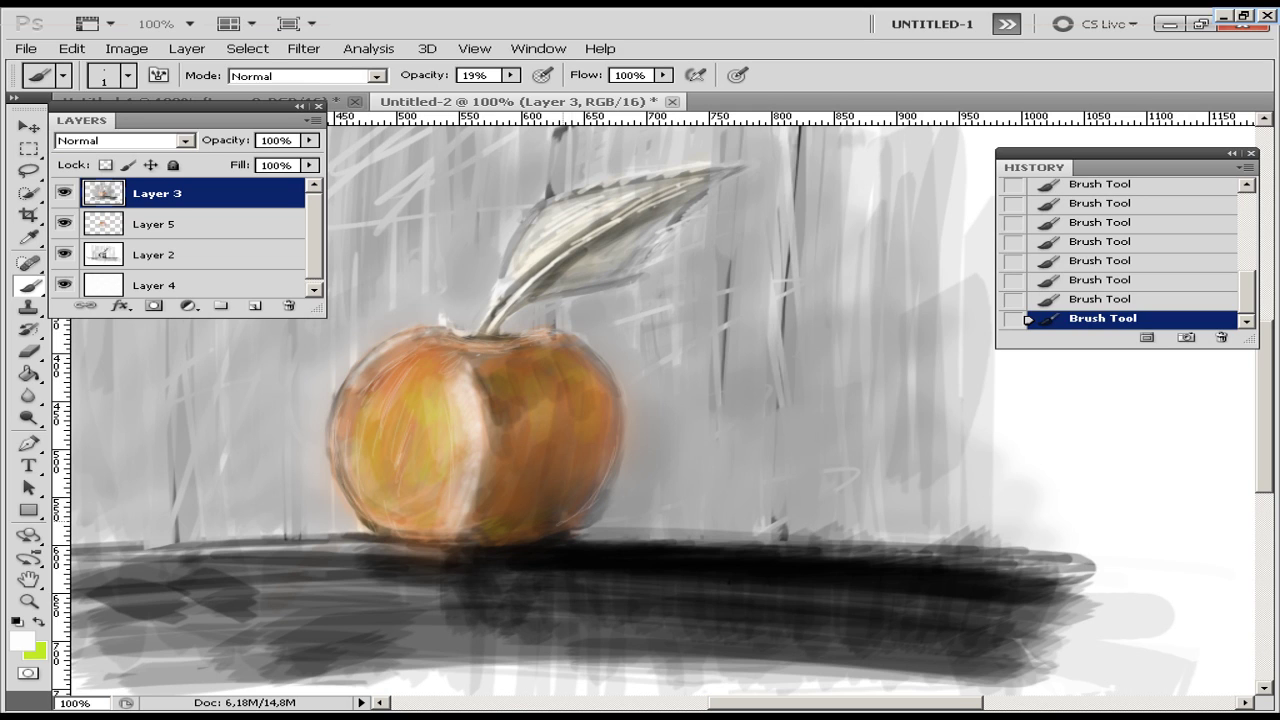
alt+click(650, 470)
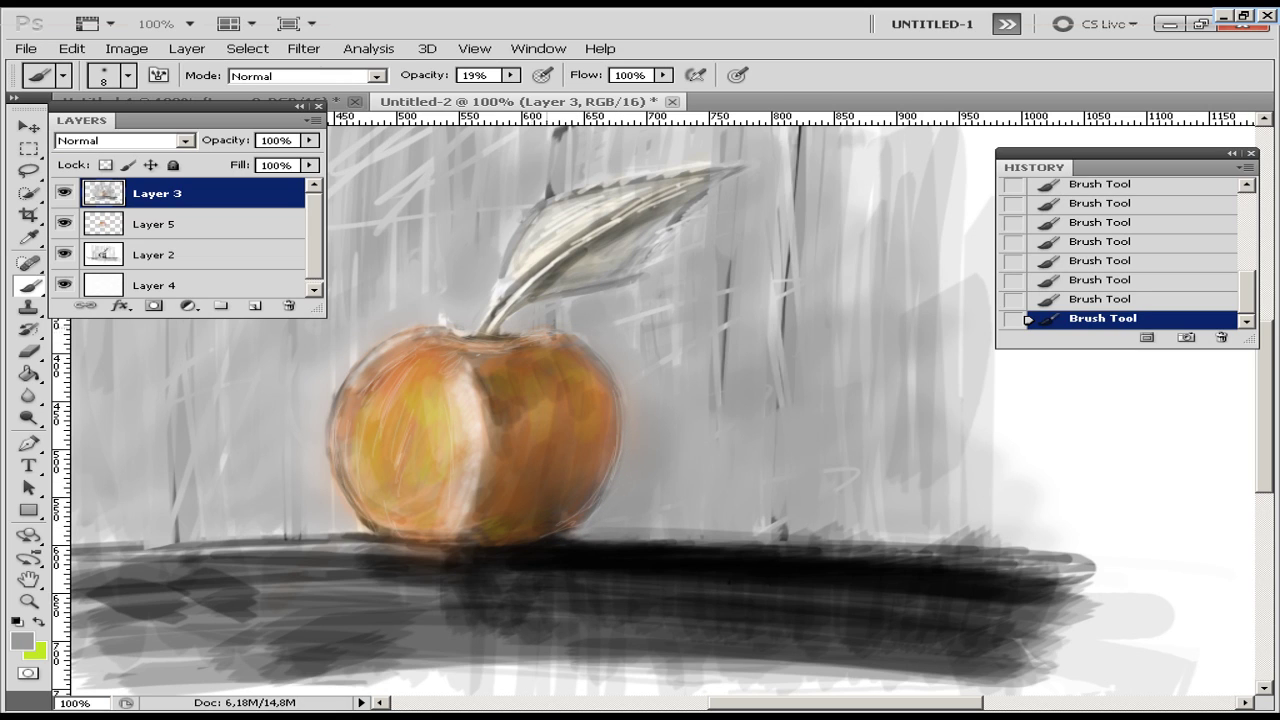
mouse_move(372, 338)
mouse_down()
mouse_move(318, 455)
mouse_move(326, 414)
mouse_up()
drag(350, 456, 328, 530)
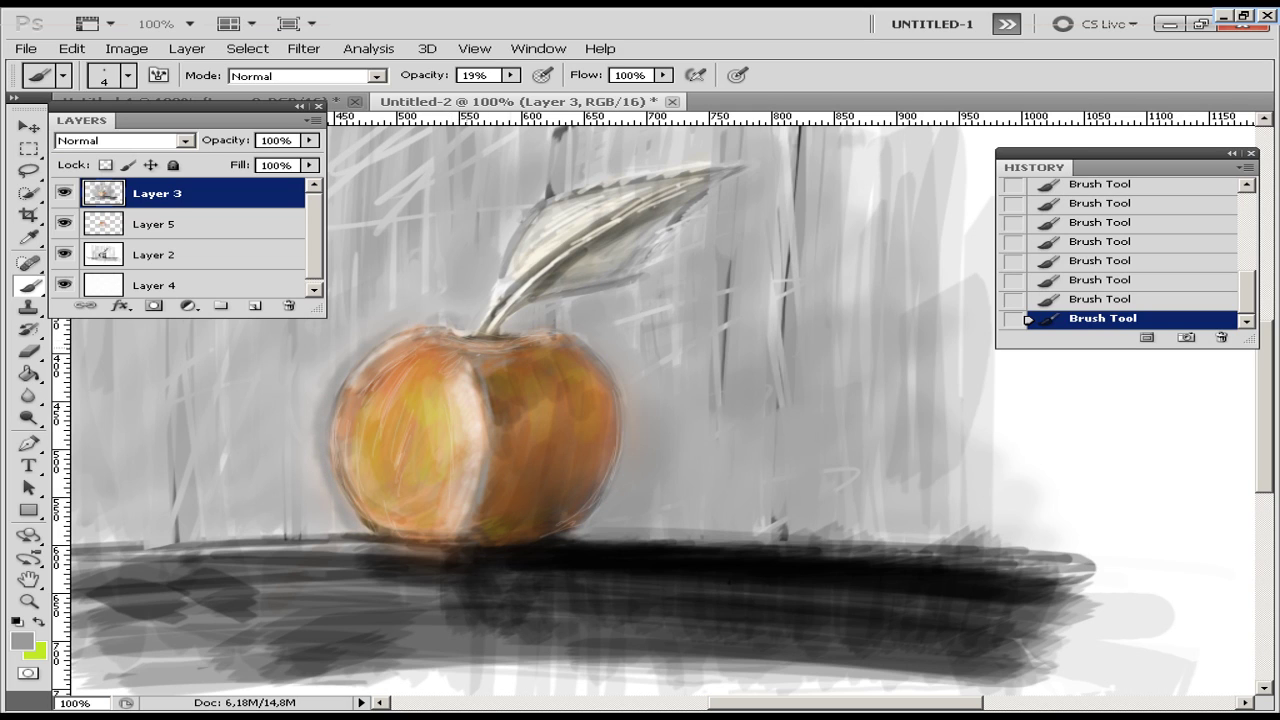
- Draw a thin 1 px black line along the apple's crease
alt+click(506, 560)
key(bracketleft)
key(bracketleft)
key(bracketleft)
drag(482, 372, 484, 490)
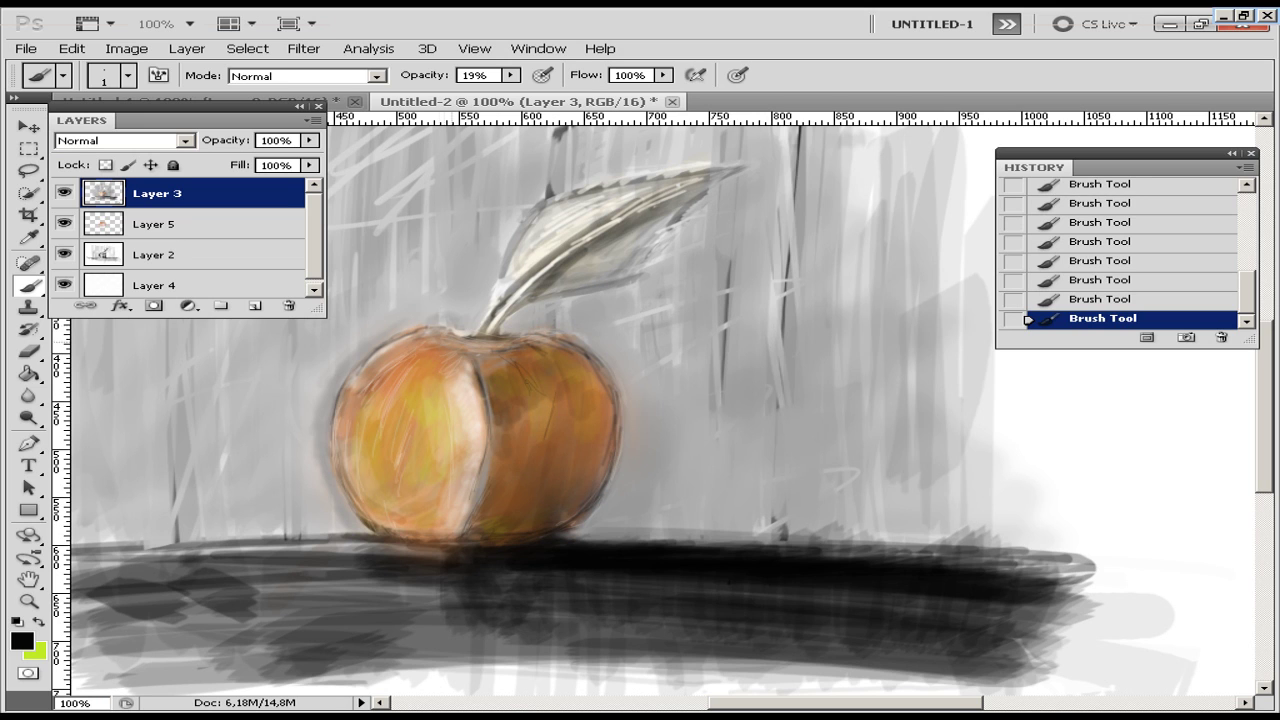
key(ctrl+alt+z)
key(ctrl+alt+z)
key(ctrl+alt+z)
key(ctrl+shift+z)
key(ctrl+shift+z)
key(ctrl+shift+z)
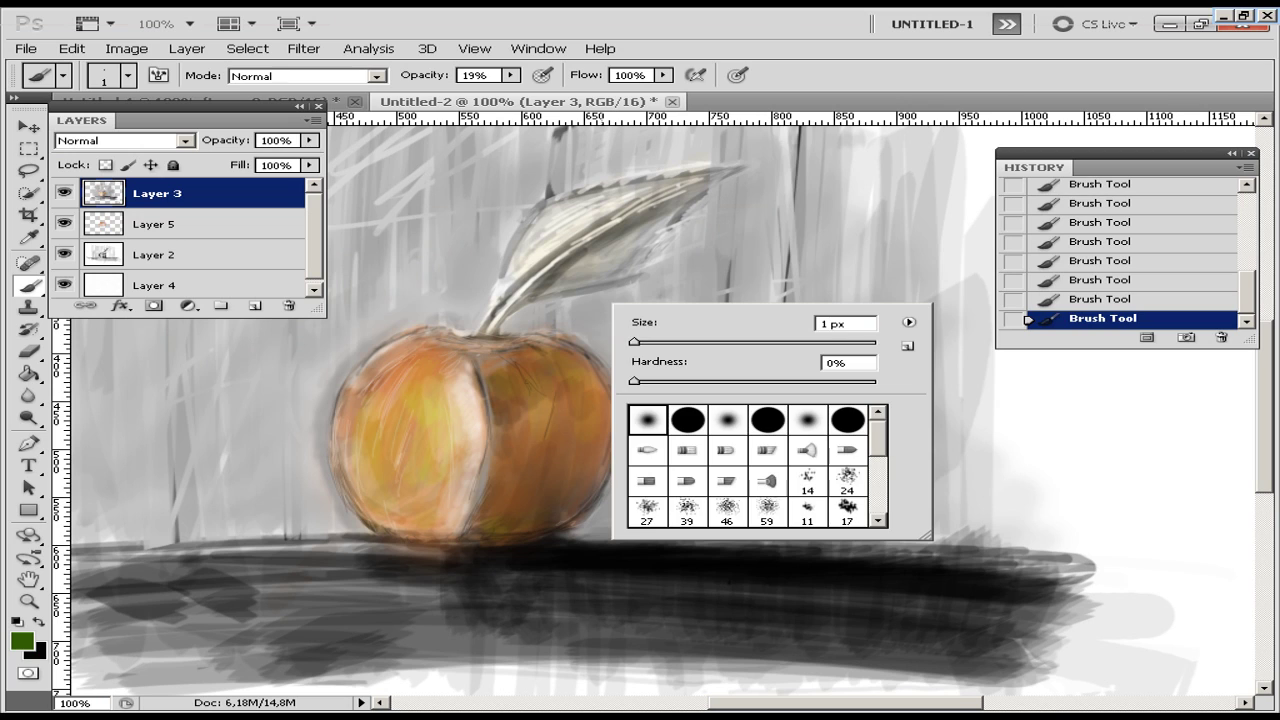
- With a 24 px brush, paint green over the leaf and add tan strokes along it and the stem
click(847, 480)
key(Return)
mouse_move(630, 240)
mouse_down()
mouse_move(570, 270)
mouse_move(690, 185)
mouse_up()
mouse_move(570, 250)
mouse_down()
mouse_move(530, 270)
mouse_move(610, 212)
mouse_up()
alt+click(420, 430)
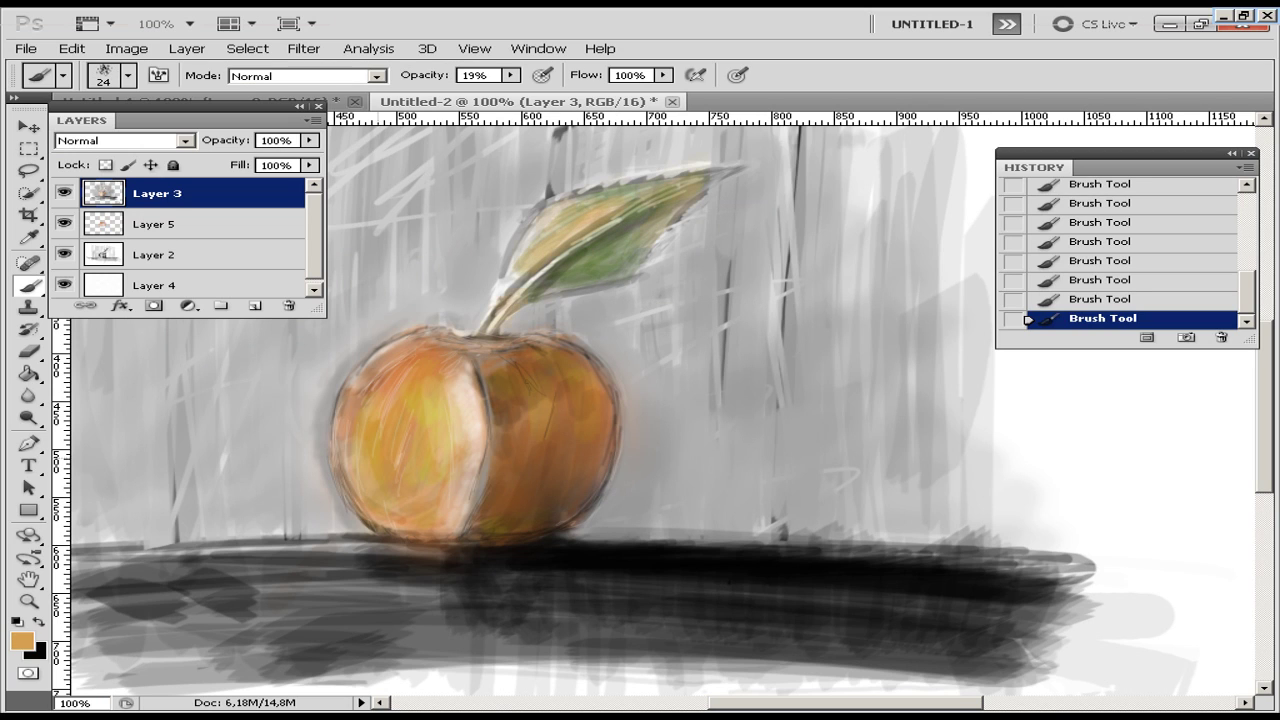
mouse_move(720, 175)
mouse_down()
mouse_move(550, 265)
mouse_move(478, 342)
mouse_up()
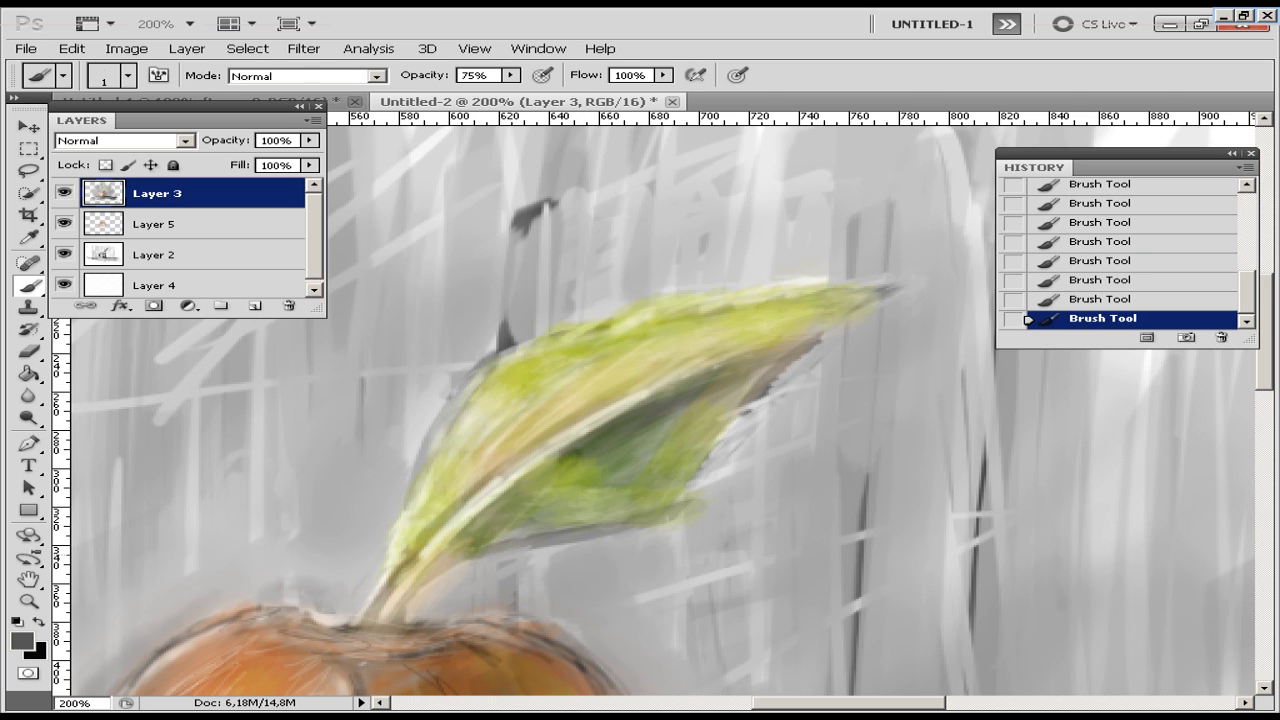
- Choose a dark saturated green and darken the leaf tip's edges with it
click(22, 640)
click(290, 430)
click(389, 449)
key(Return)
key(b)
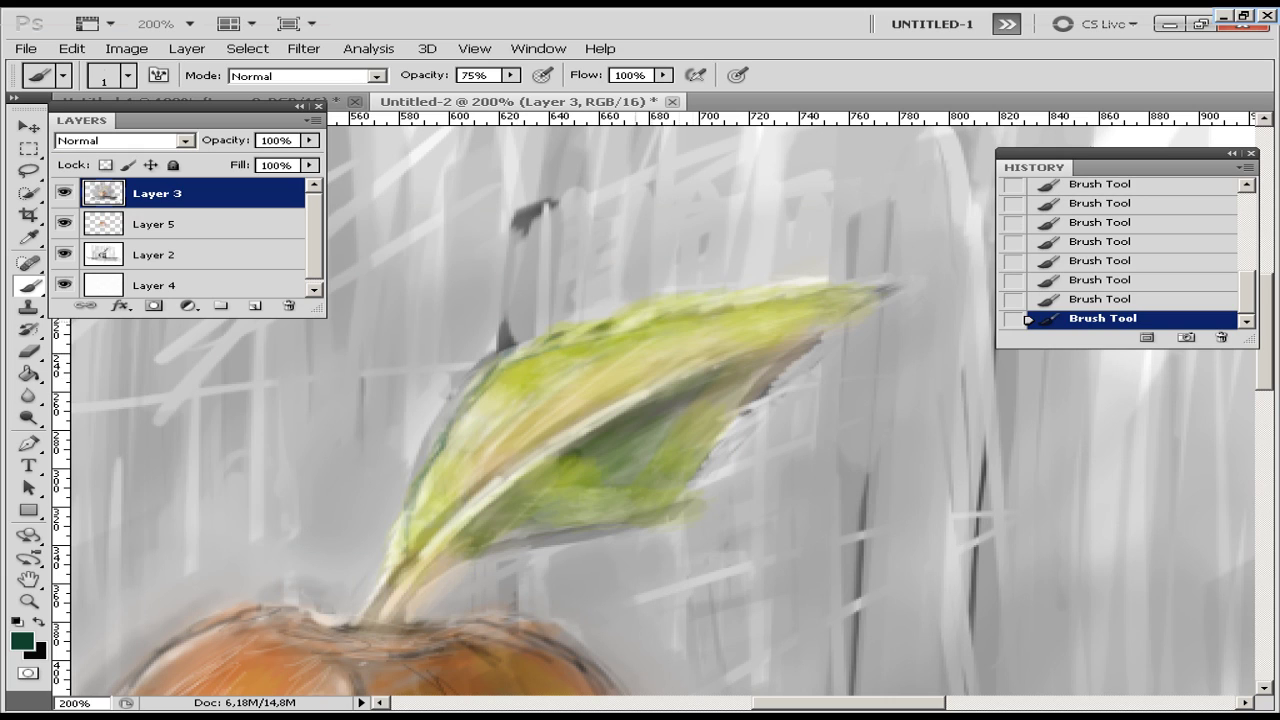
drag(900, 288, 766, 298)
drag(864, 305, 716, 362)
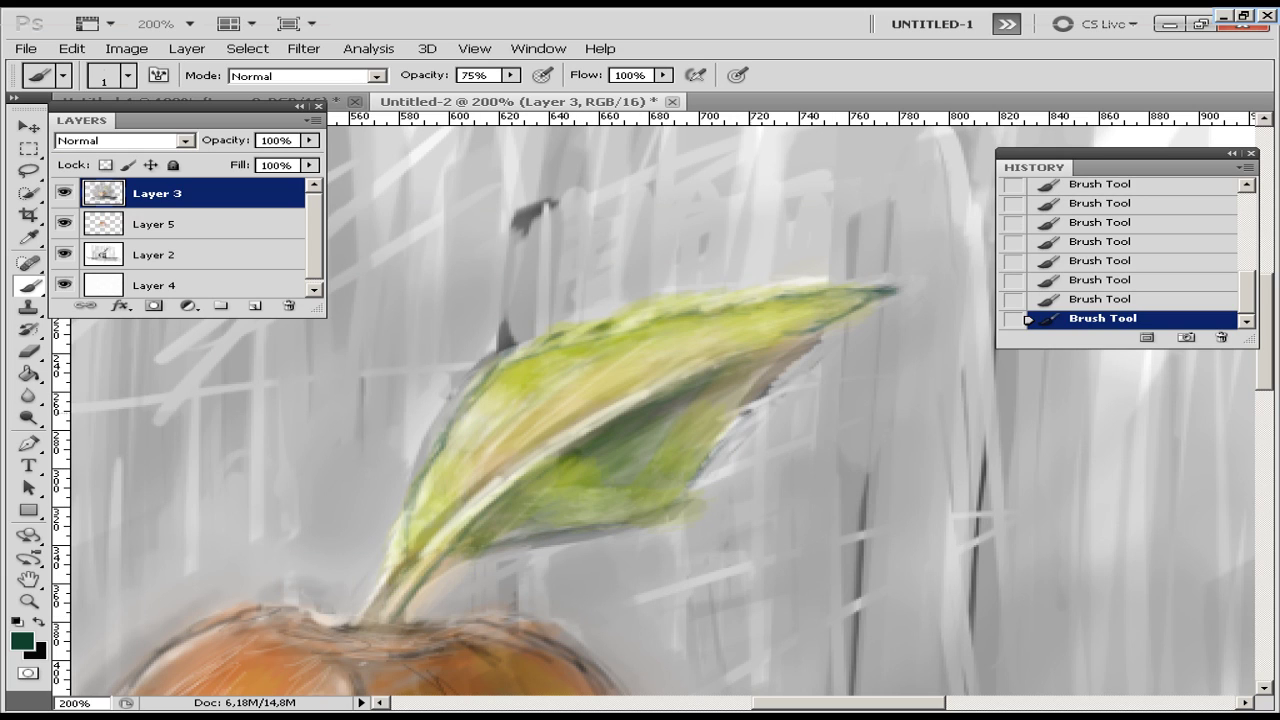
key(ctrl+minus)
key(ctrl+minus)
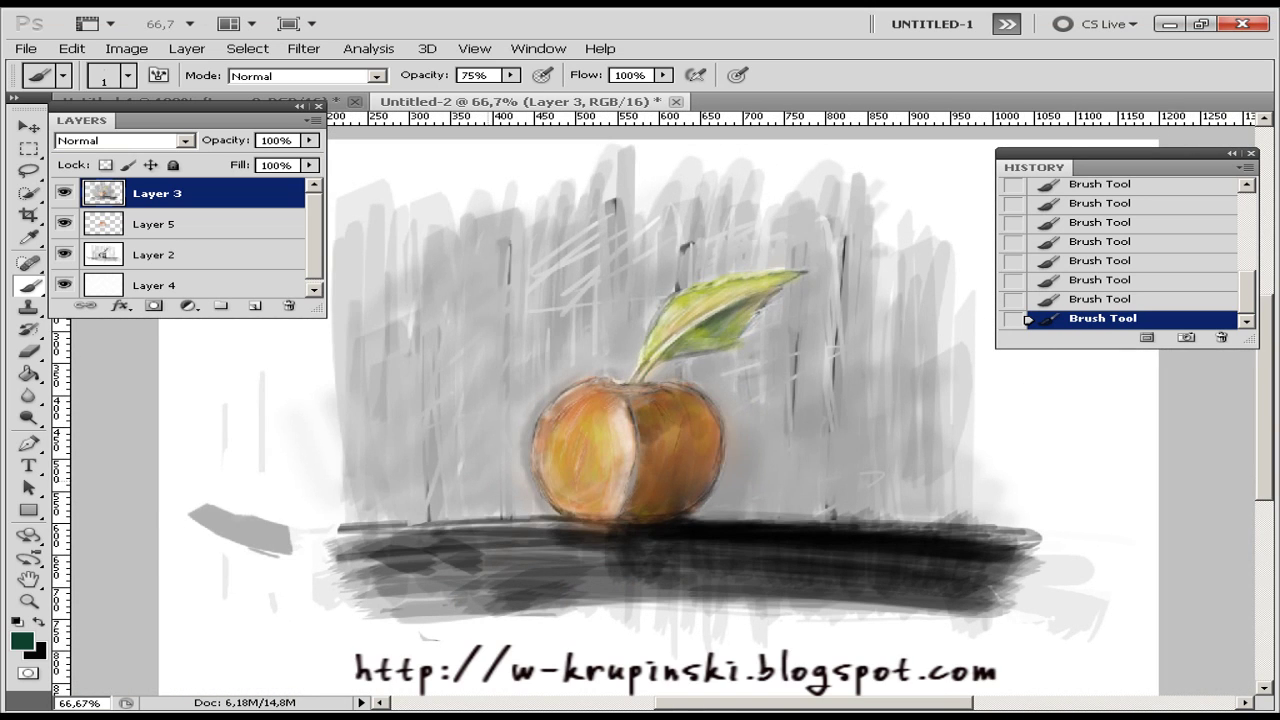
- Choose a light blue colour and make Layer 5 the working layer
key(i)
click(21, 640)
click(276, 280)
key(Return)
key(b)
key(alt+bracketleft)
key(alt+bracketright)
key(alt+bracketleft)
- On a new Layer 6, paint large light-blue strokes with a 90 px brush and erase the excess
key(ctrl+shift+alt+n)
right_click(482, 376)
double_click(560, 530)
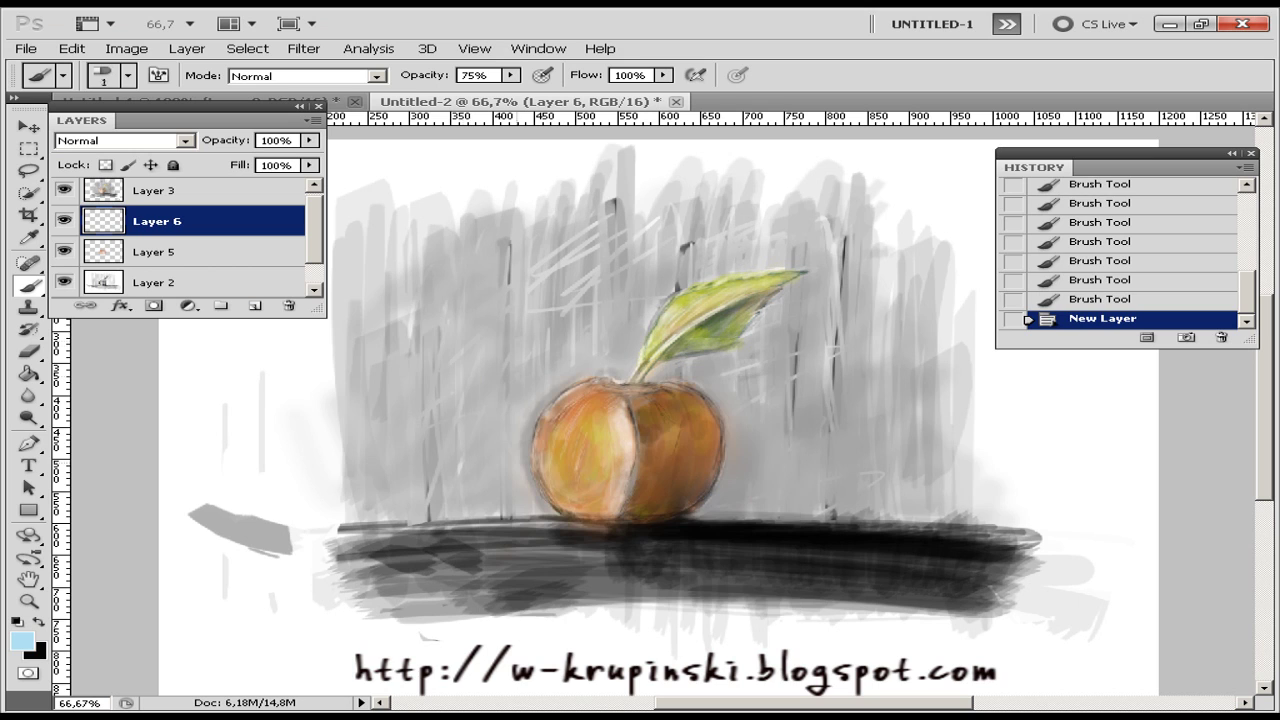
drag(235, 370, 270, 515)
mouse_move(340, 155)
mouse_down()
mouse_move(450, 480)
mouse_move(880, 200)
mouse_move(940, 500)
mouse_up()
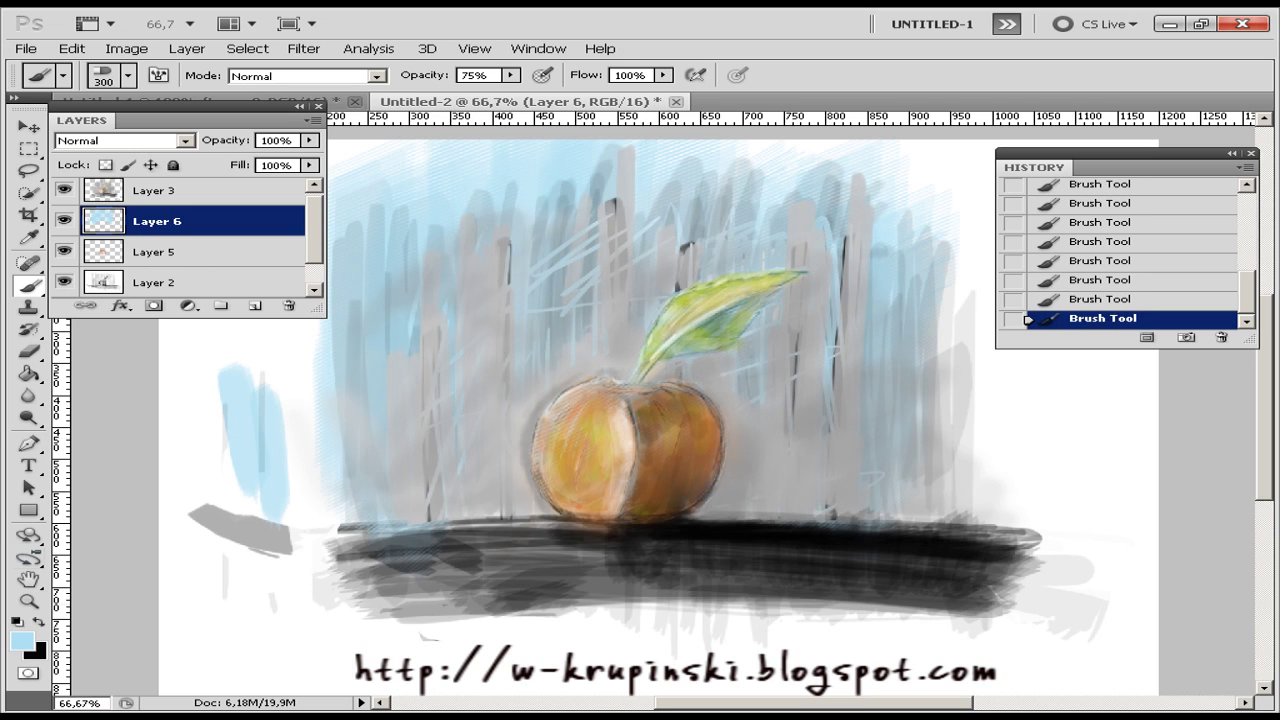
key(e)
drag(375, 528, 415, 530)
- Add a new Layer 7 and pick a bright blue colour
key(ctrl+shift+alt+n)
click(21, 640)
click(448, 268)
drag(490, 471, 490, 364)
key(Return)
key(b)
- Paint bright blue vertical strokes across the background
drag(540, 145, 560, 335)
drag(700, 150, 760, 400)
drag(880, 260, 870, 415)
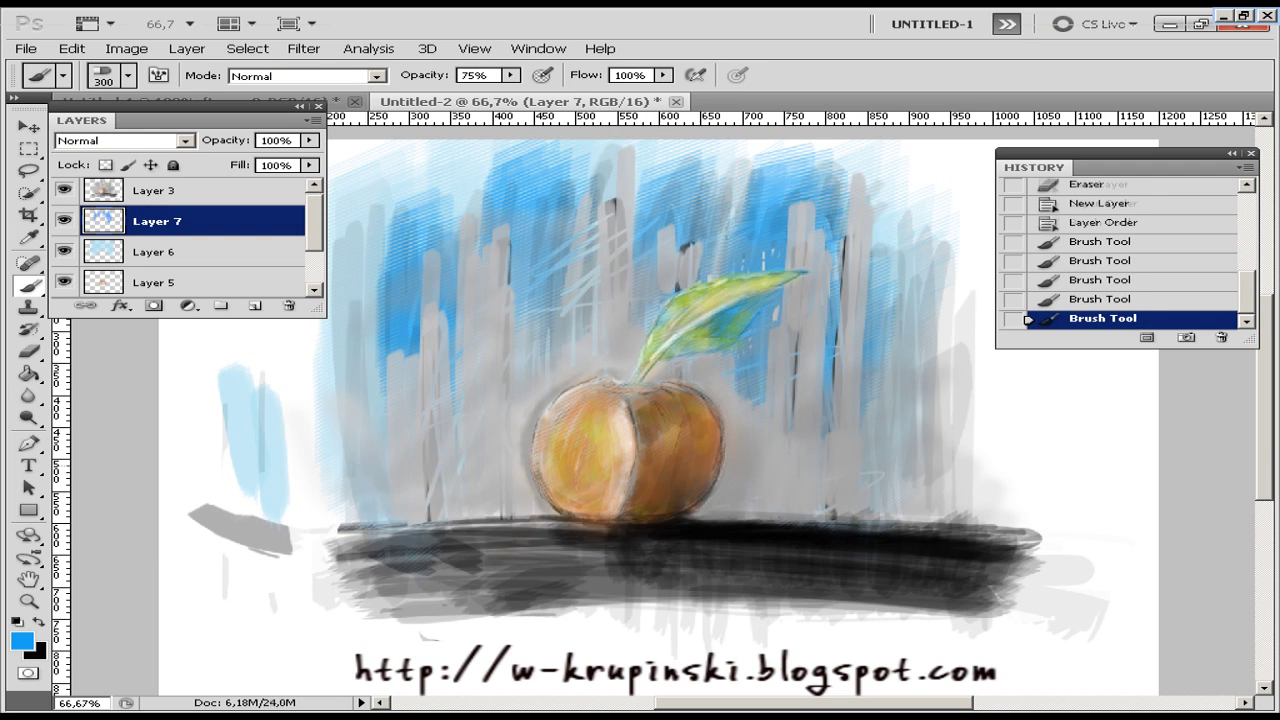
drag(360, 400, 400, 600)
drag(920, 370, 880, 520)
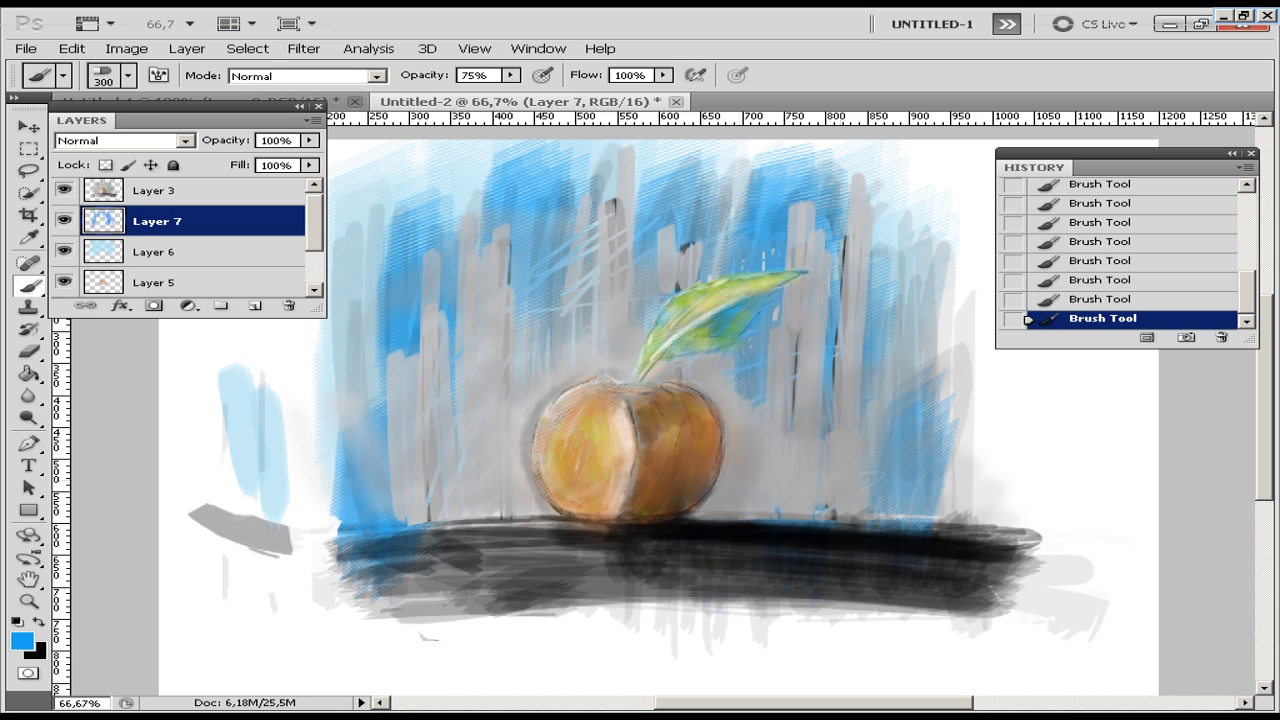
- Repaint the table with sampled dark grey using a 100 px brush
alt+click(450, 560)
drag(330, 600, 1100, 640)
key(ctrl+alt+z)
key(ctrl+alt+z)
key(ctrl+alt+z)
key(bracketleft)
key(bracketleft)
key(bracketleft)
mouse_move(330, 560)
mouse_down()
mouse_move(590, 600)
mouse_move(980, 600)
mouse_move(1040, 560)
mouse_up()
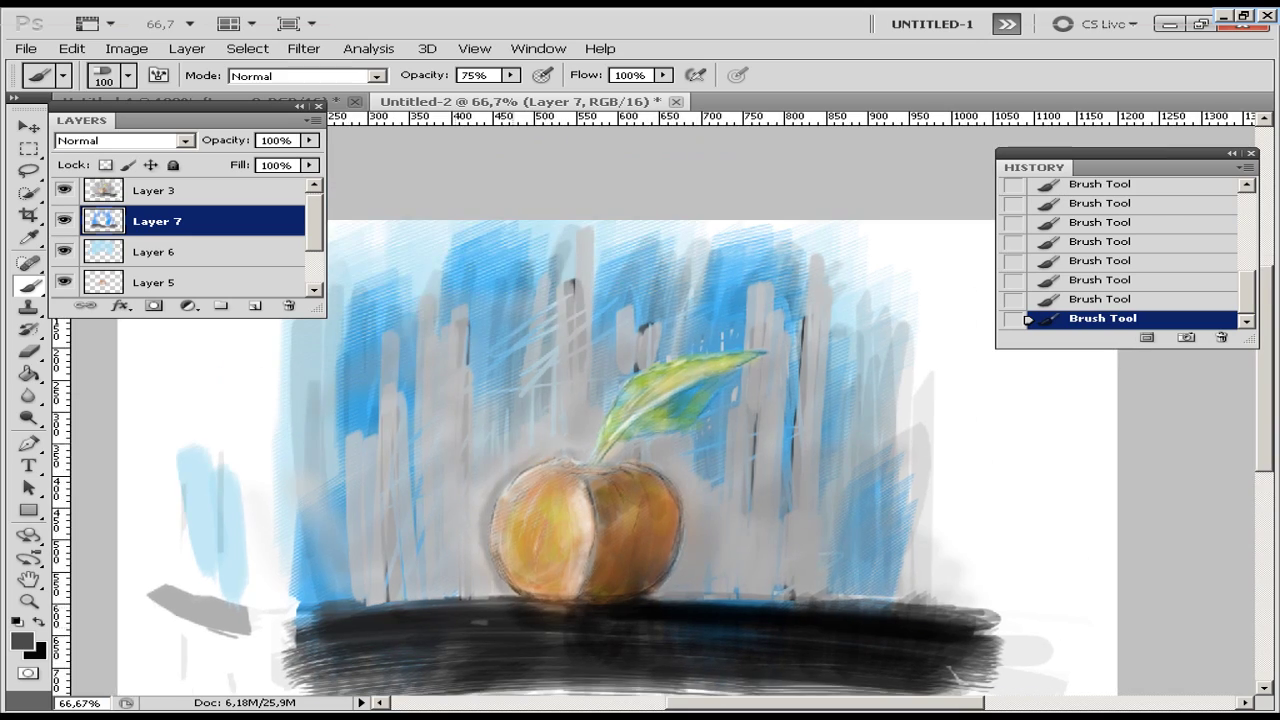
- Set the brush opacity to 40%
scroll(700, 320, up, 3)
scroll(525, 345, down, 2)
key(i)
key(b)
right_click(555, 440)
key(Escape)
key(4)
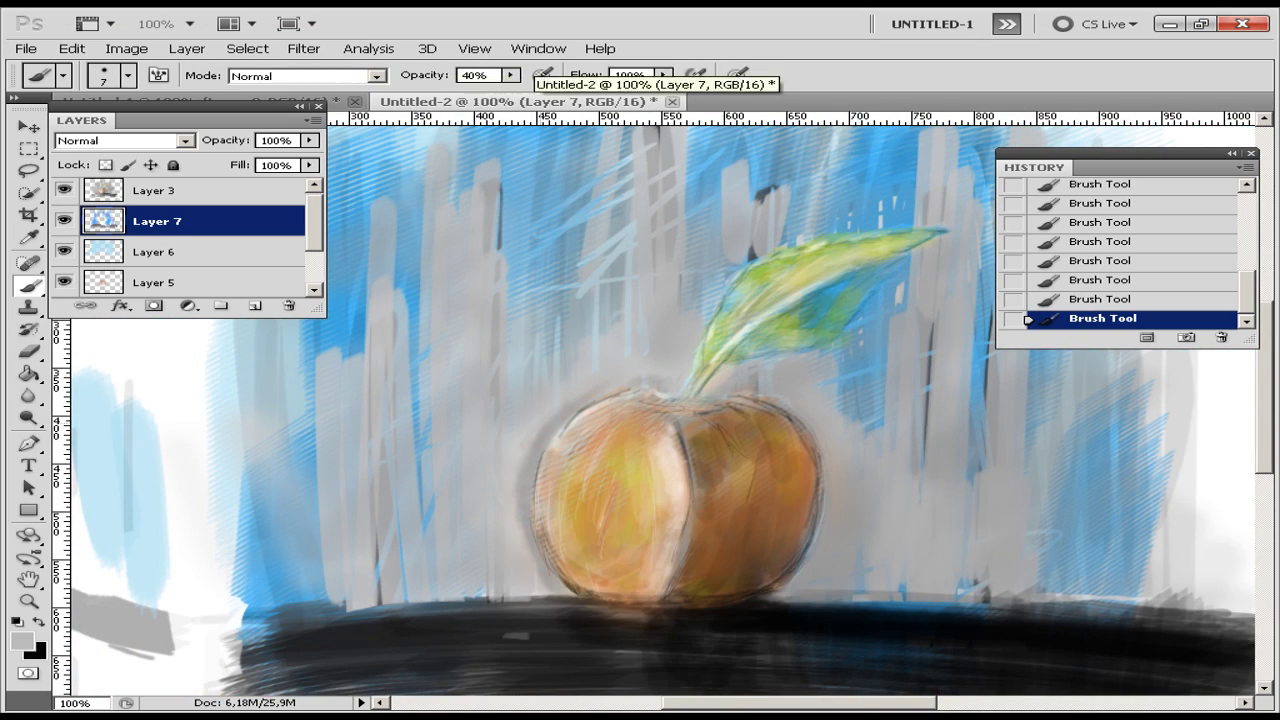
- Add faint light strokes along the table edge and yellow-green on the leaf's right part
drag(560, 597, 275, 615)
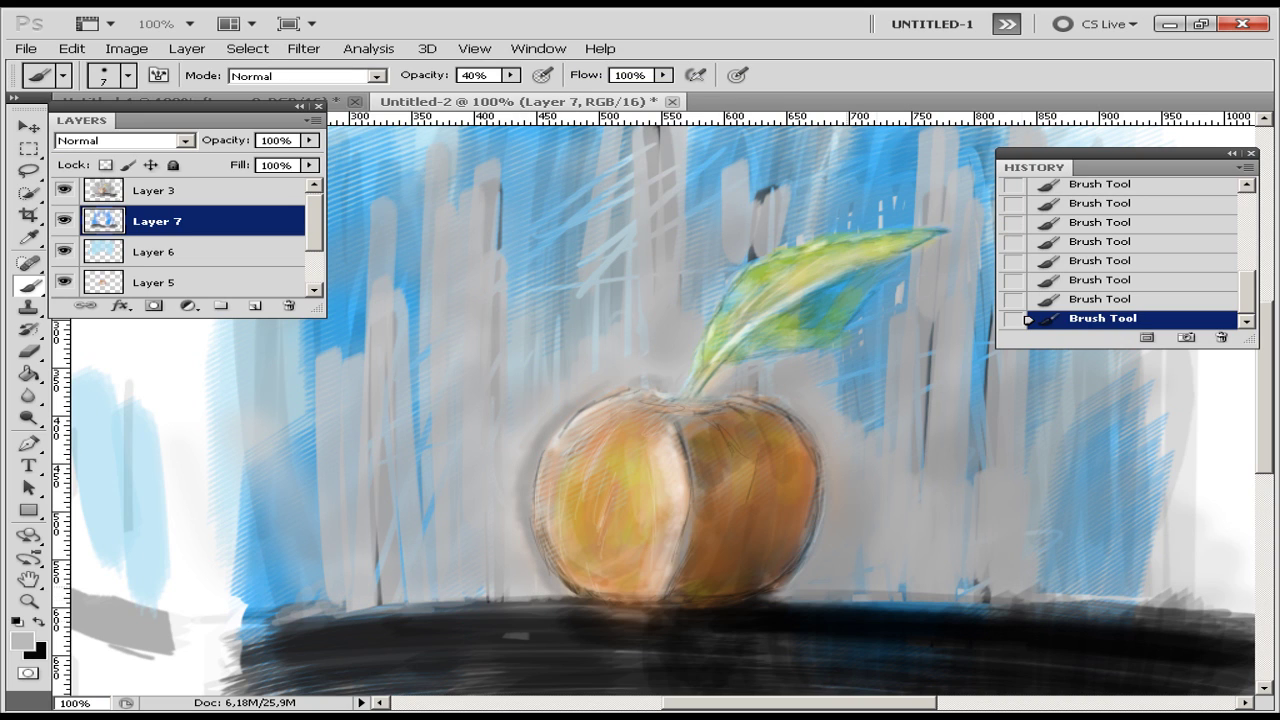
drag(1020, 612, 1160, 610)
drag(808, 312, 906, 254)
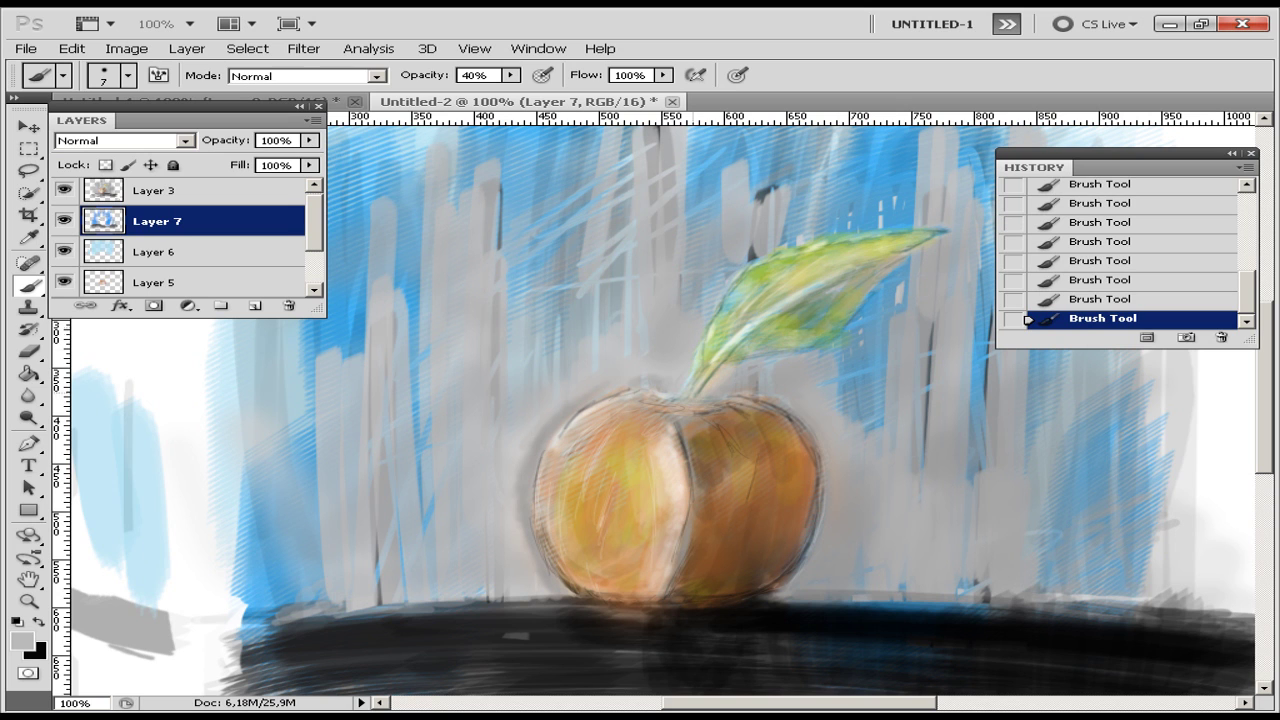
key(ctrl+plus)
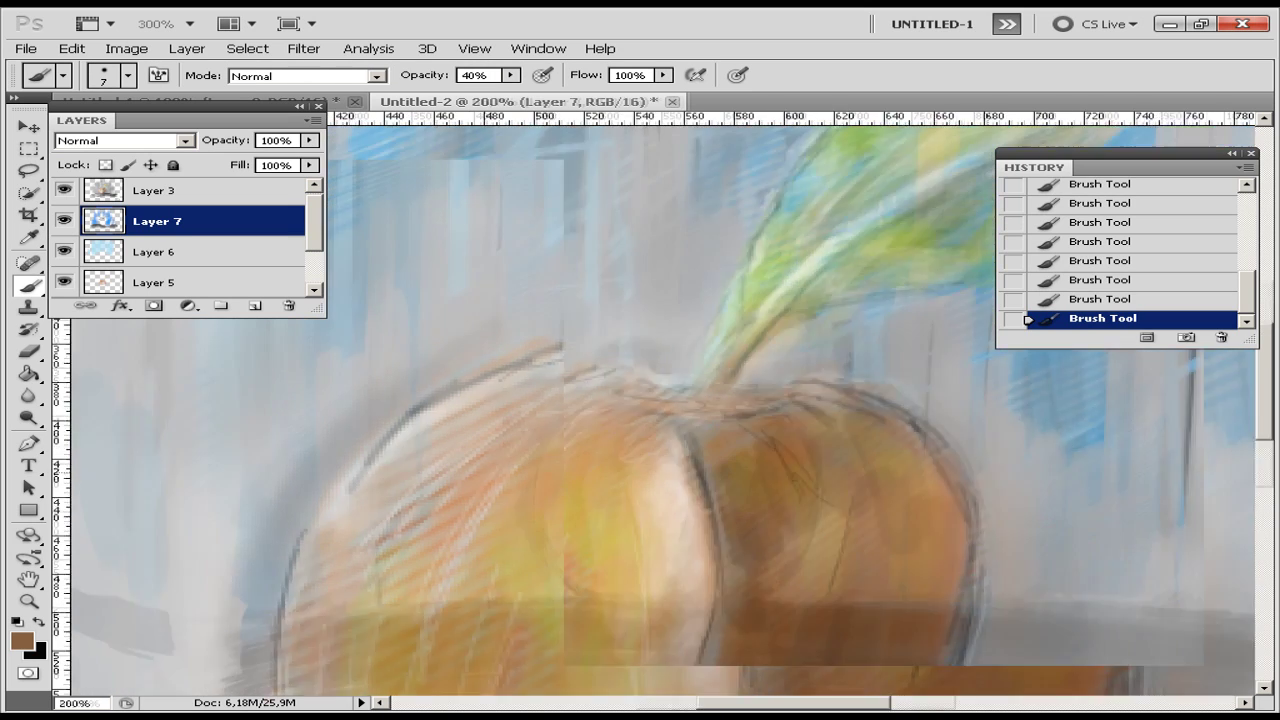
key(ctrl+minus)
key(ctrl+minus)
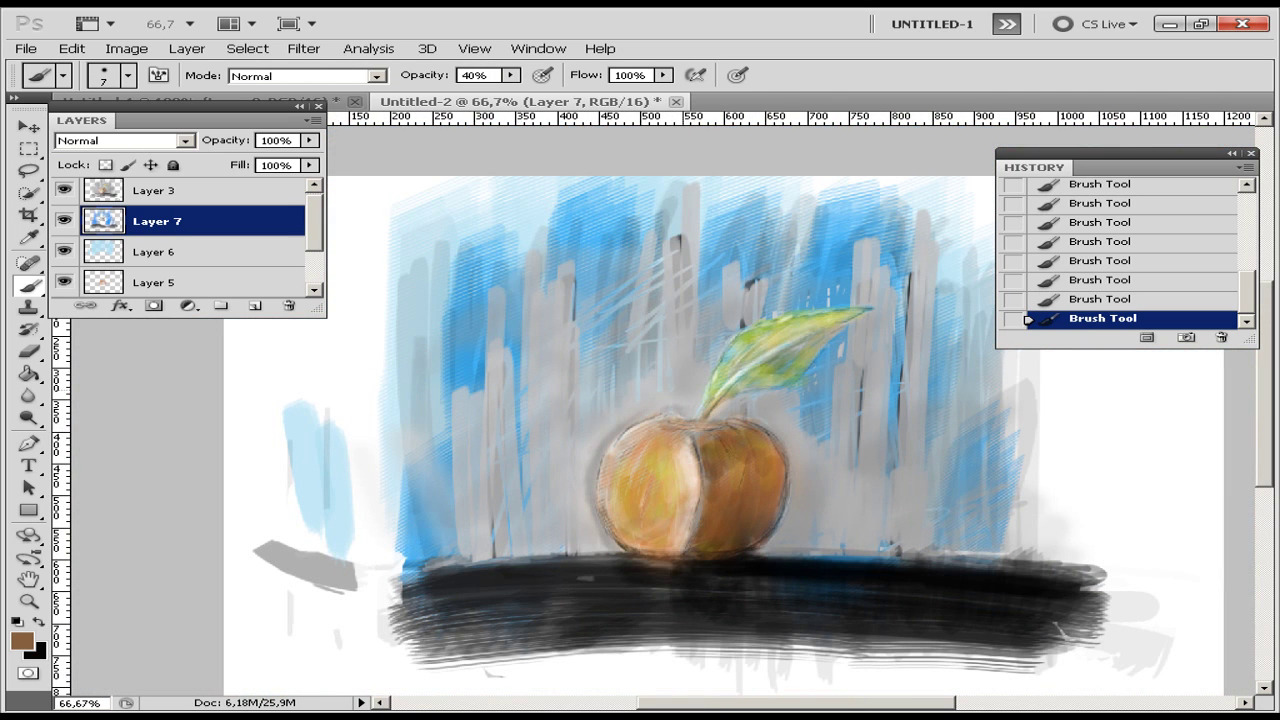